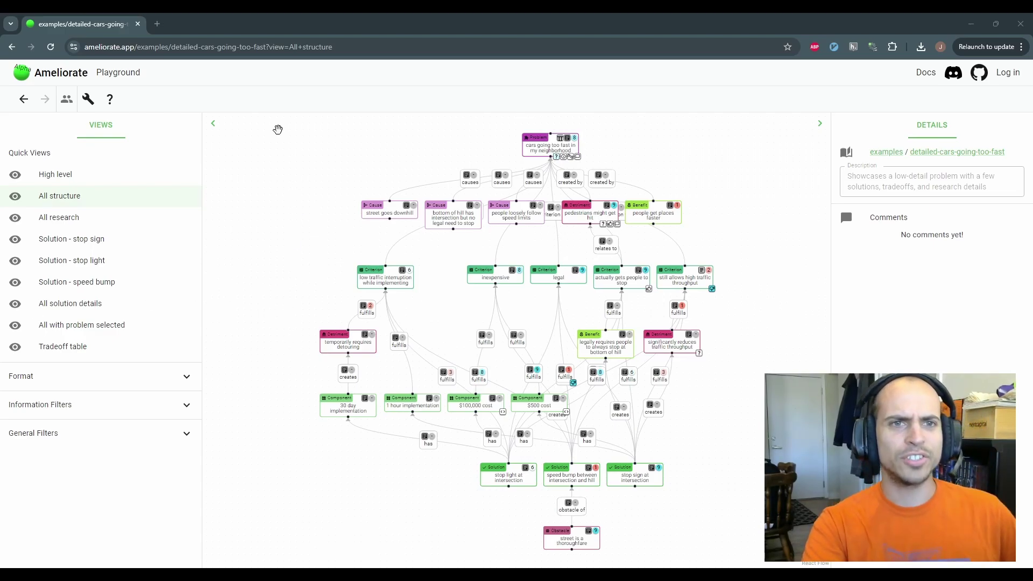
# Open the Ameliorate home page in a separate browser tab and examine its introduction
pyautogui.middleClick(64, 77)
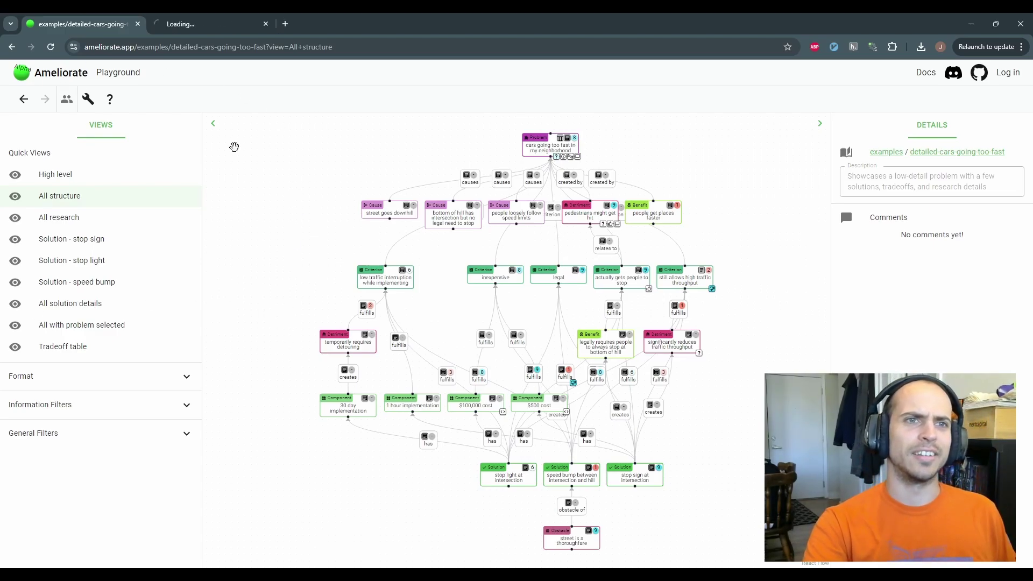
pyautogui.click(224, 23)
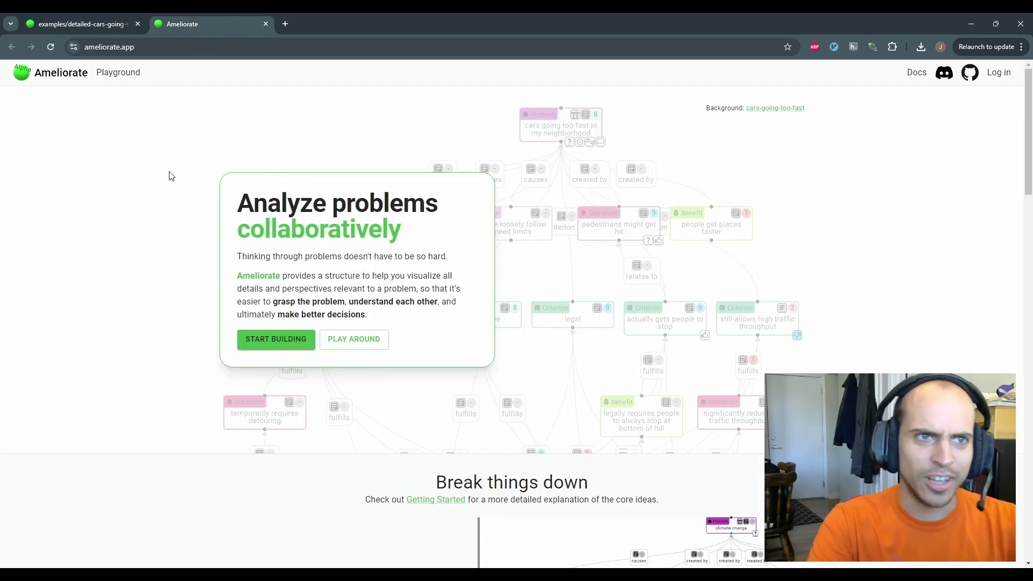
pyautogui.scroll(-5, 290, 293)
pyautogui.scroll(5, 268, 293)
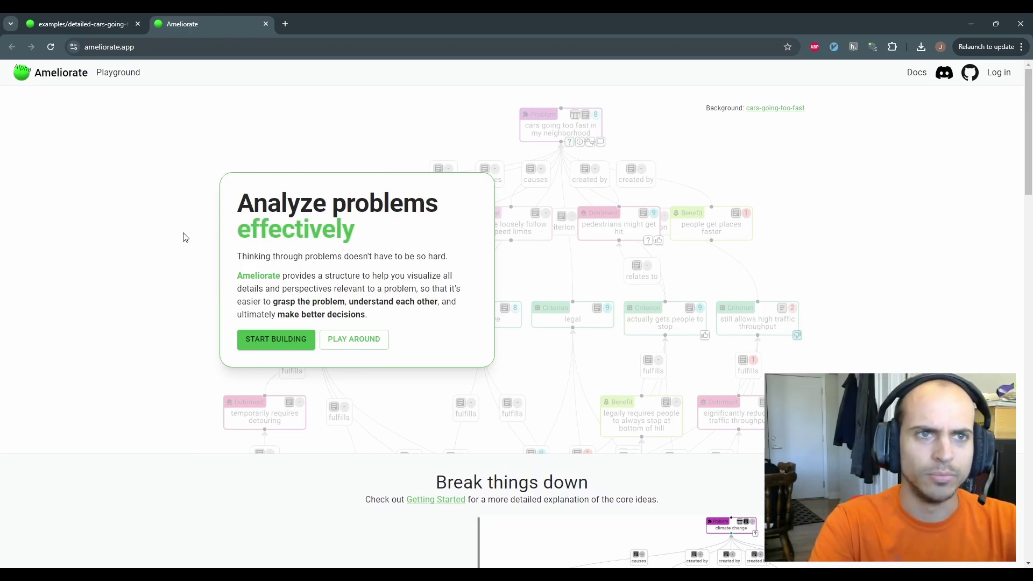
pyautogui.scroll(-1, 135, 262)
pyautogui.scroll(-6, 137, 263)
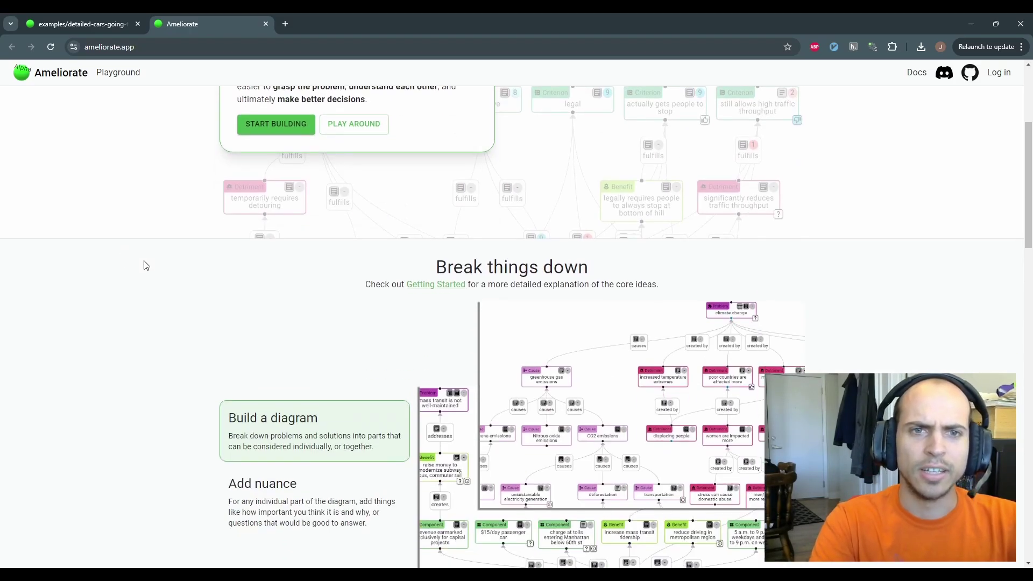
# Look through the feature cards under "Break things down" and the "Work Constructively" section of the home page
pyautogui.click(301, 351)
pyautogui.click(290, 292)
pyautogui.scroll(-7, 164, 286)
pyautogui.scroll(1, 181, 281)
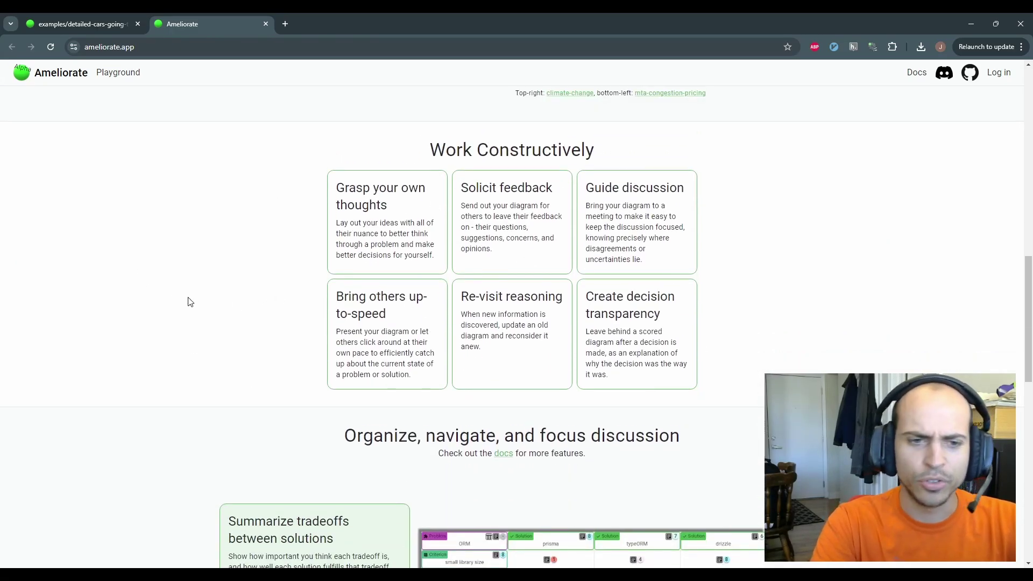
# Preview the features under "Organize, navigate, and focus discussion", finishing on "Summarize tradeoffs between solutions"
pyautogui.scroll(-6, 254, 327)
pyautogui.click(317, 295)
pyautogui.click(309, 367)
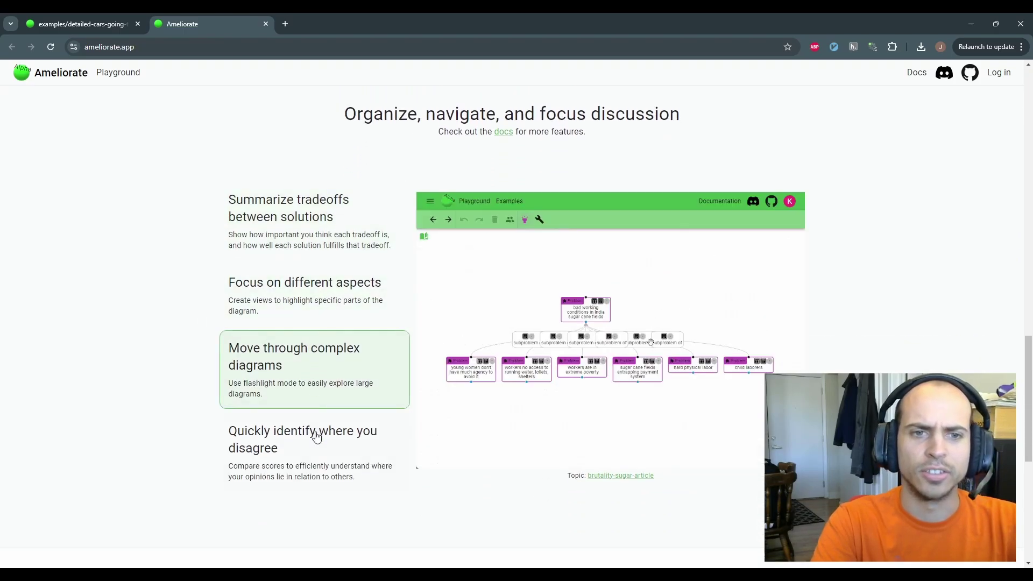
pyautogui.click(381, 446)
pyautogui.click(336, 228)
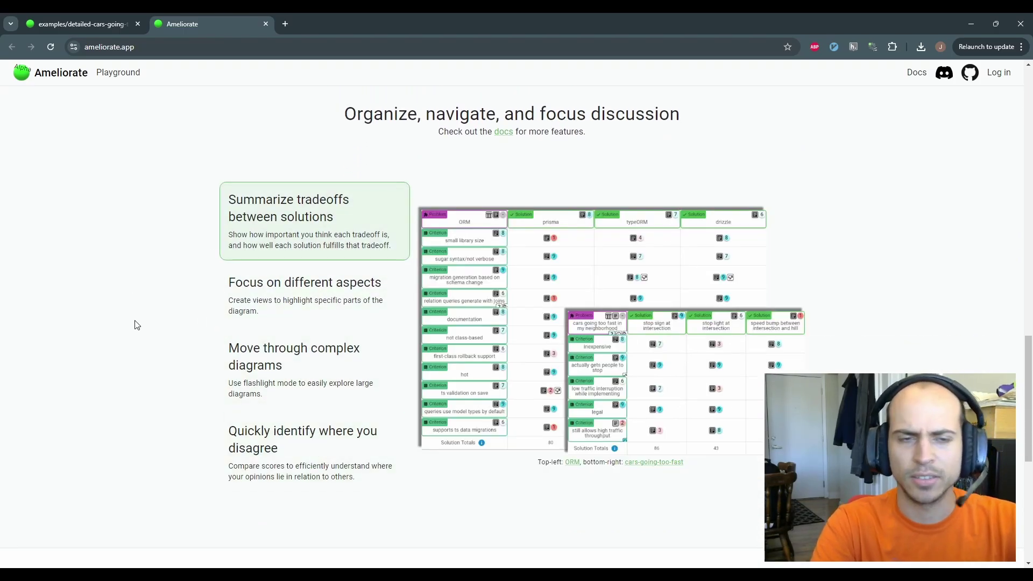
# Return to the start of the home page and switch back to the detailed-cars-going-too-fast diagram
pyautogui.scroll(18, 183, 327)
pyautogui.scroll(2, 194, 300)
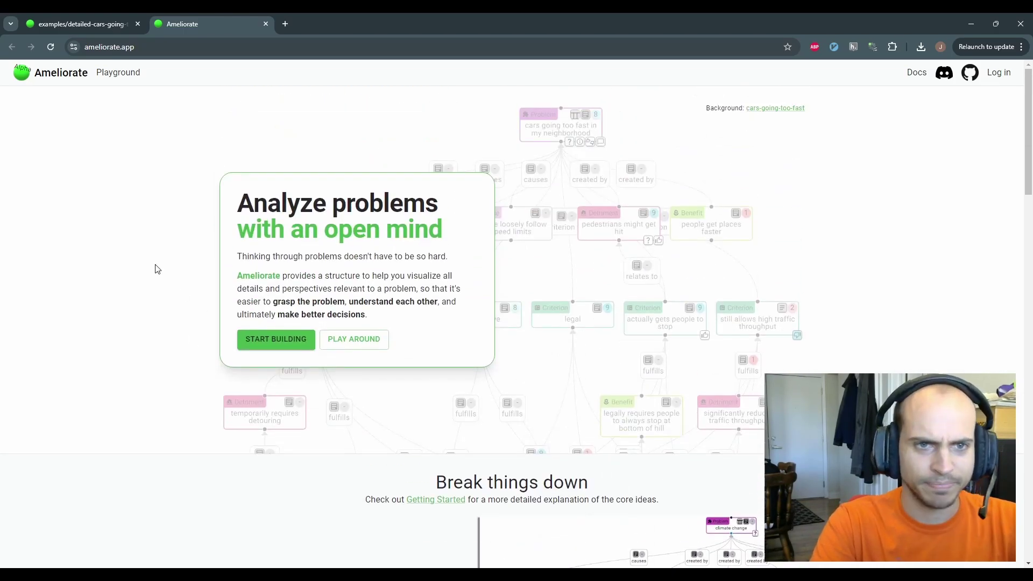
pyautogui.click(108, 26)
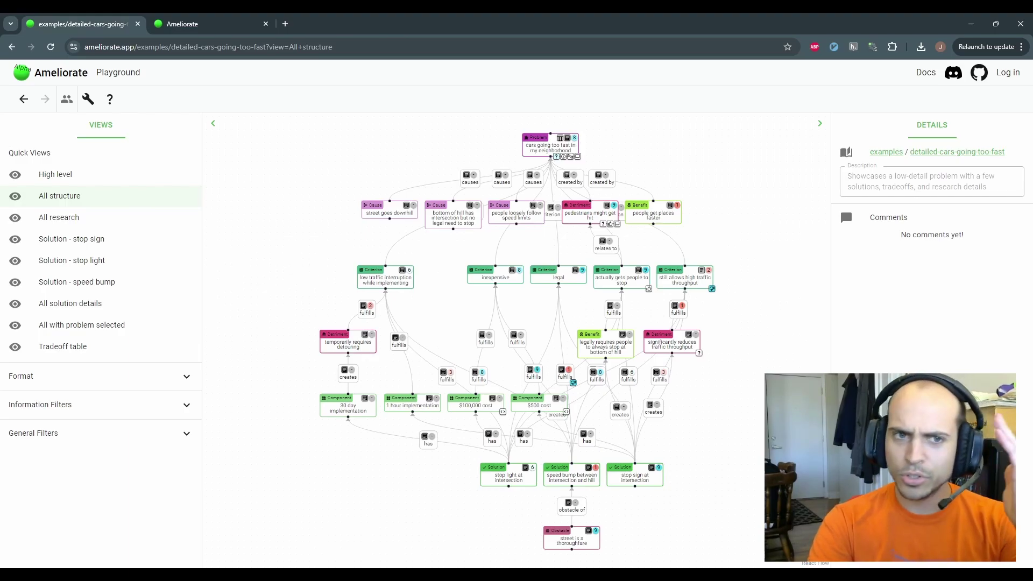
# Open the help and compare the tutorials offered for builders, viewers and experts, finishing on the viewers' list
pyautogui.click(110, 101)
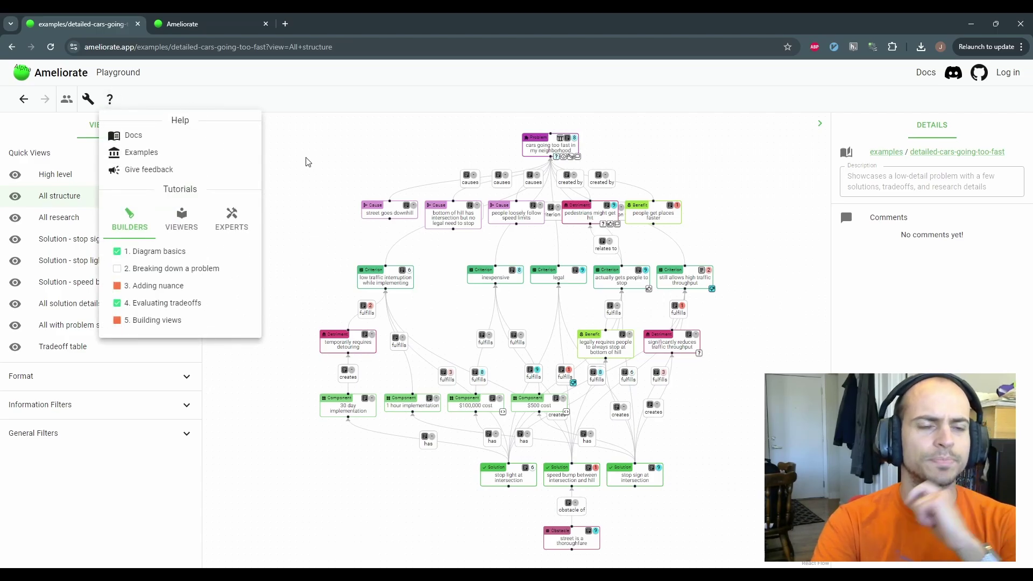
pyautogui.click(183, 223)
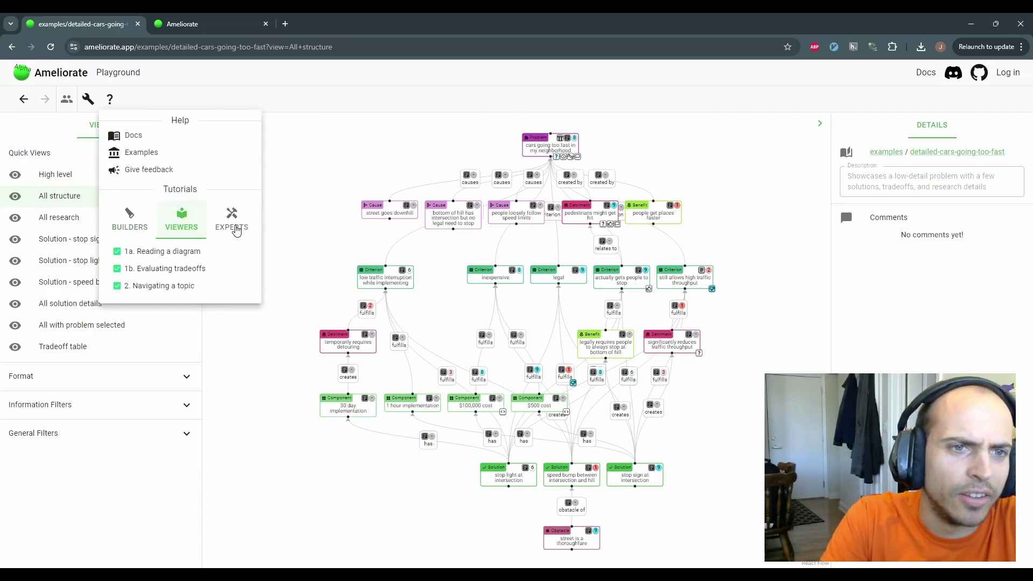
pyautogui.click(235, 230)
pyautogui.click(137, 223)
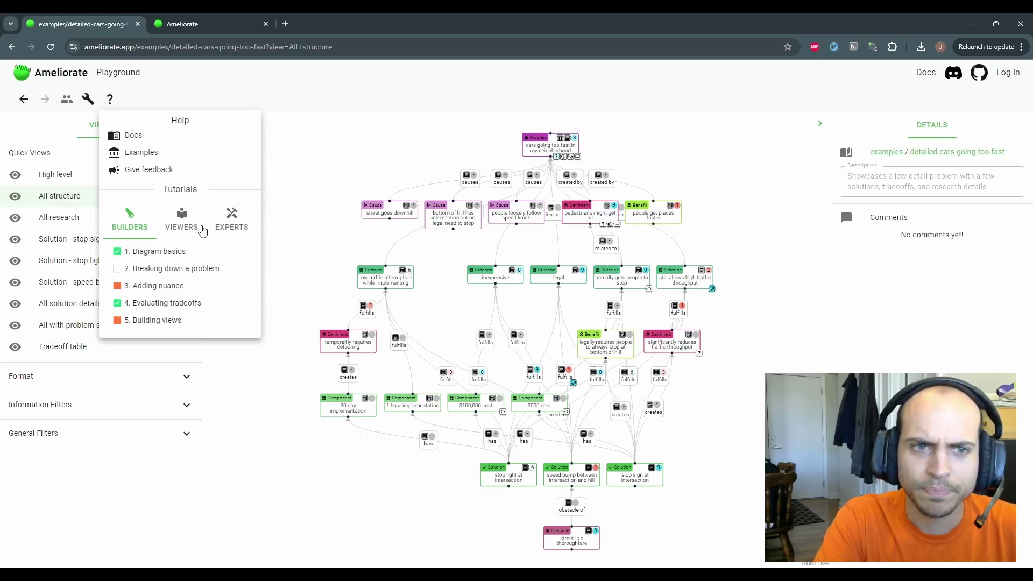
pyautogui.click(194, 228)
pyautogui.click(131, 225)
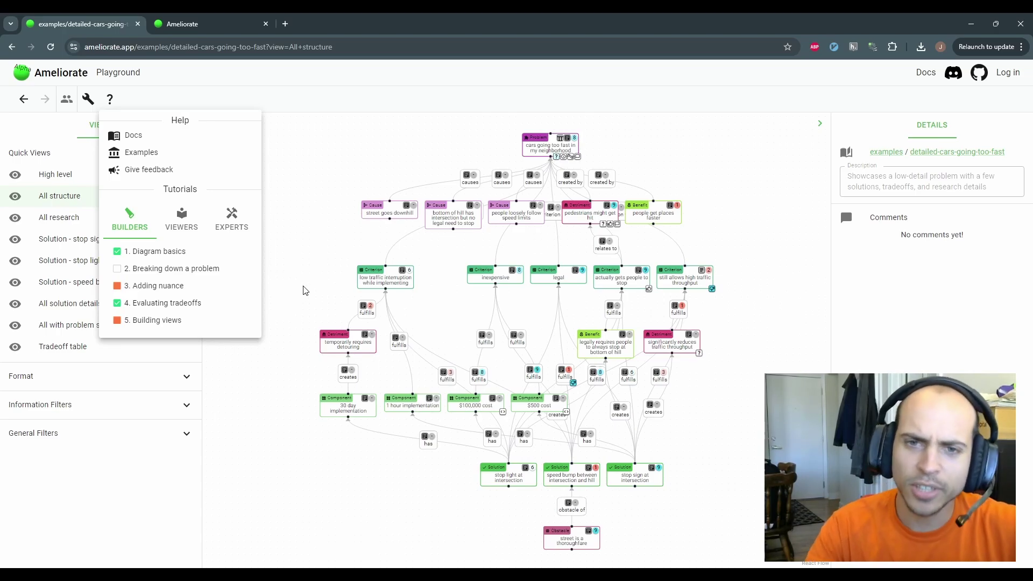
pyautogui.click(182, 222)
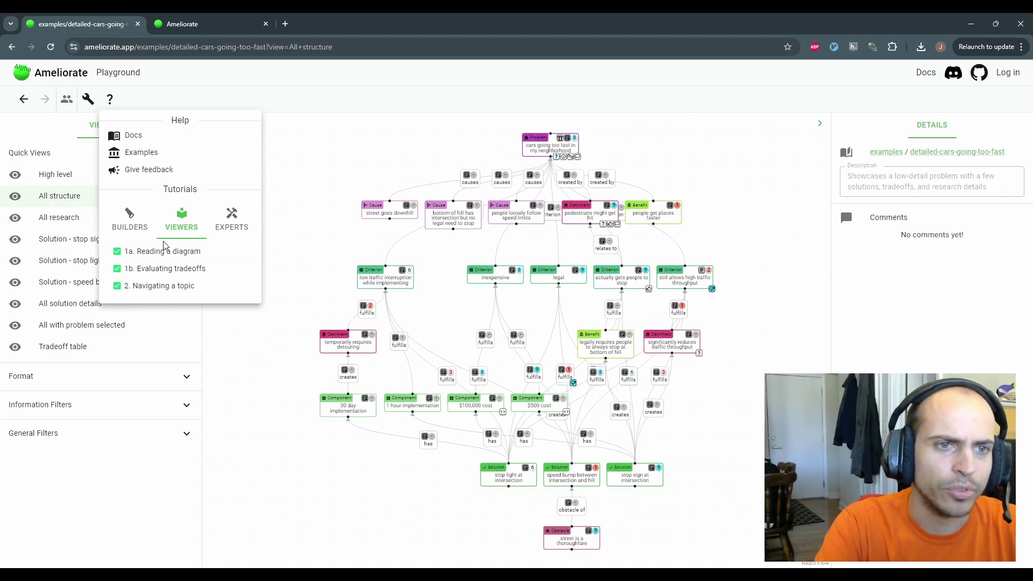
# Run through the "Reading a diagram" tutorial to its completion page, reopen the help and close the tutorial
pyautogui.click(147, 253)
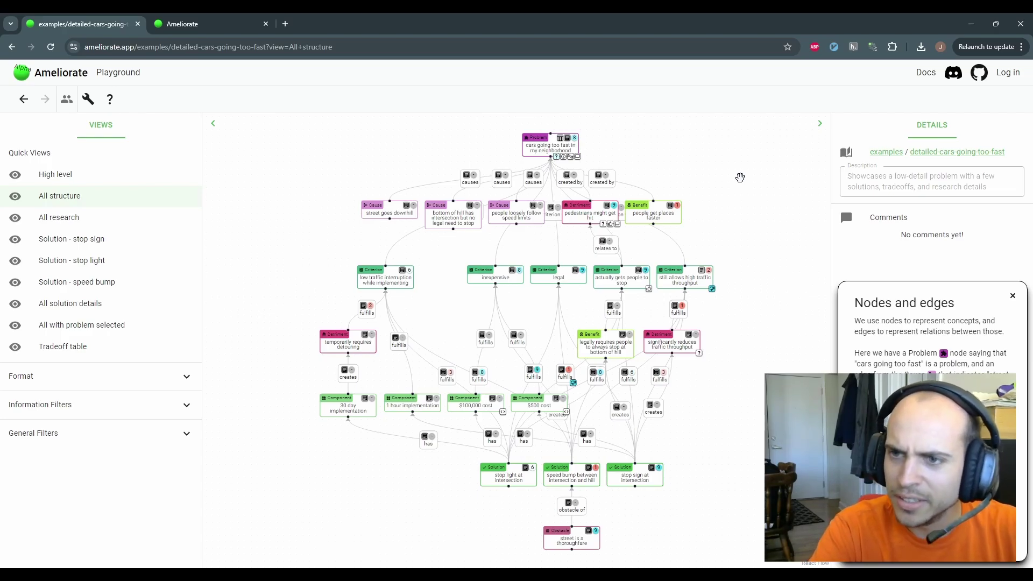
pyautogui.press('Right')
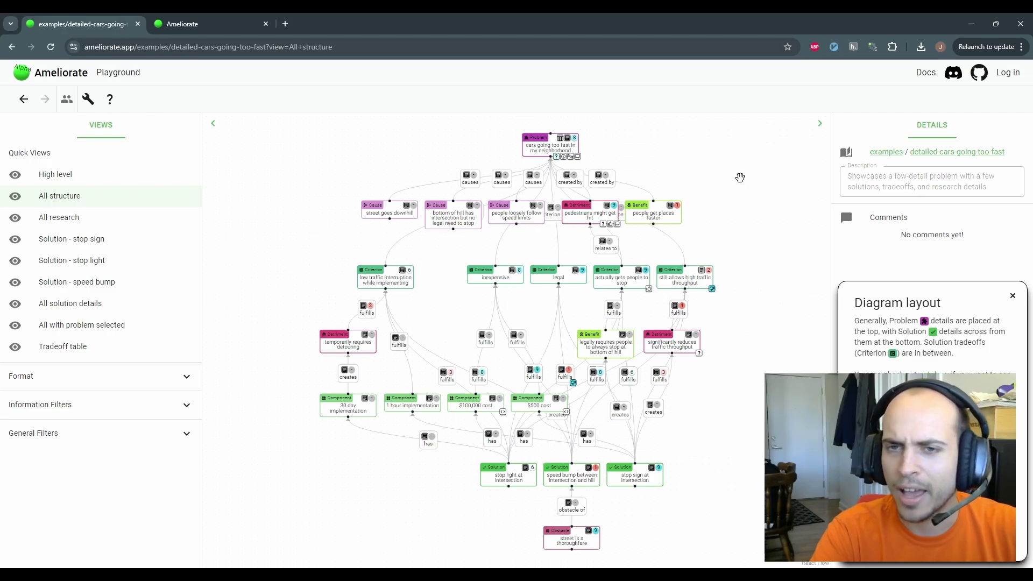
pyautogui.press('Right')
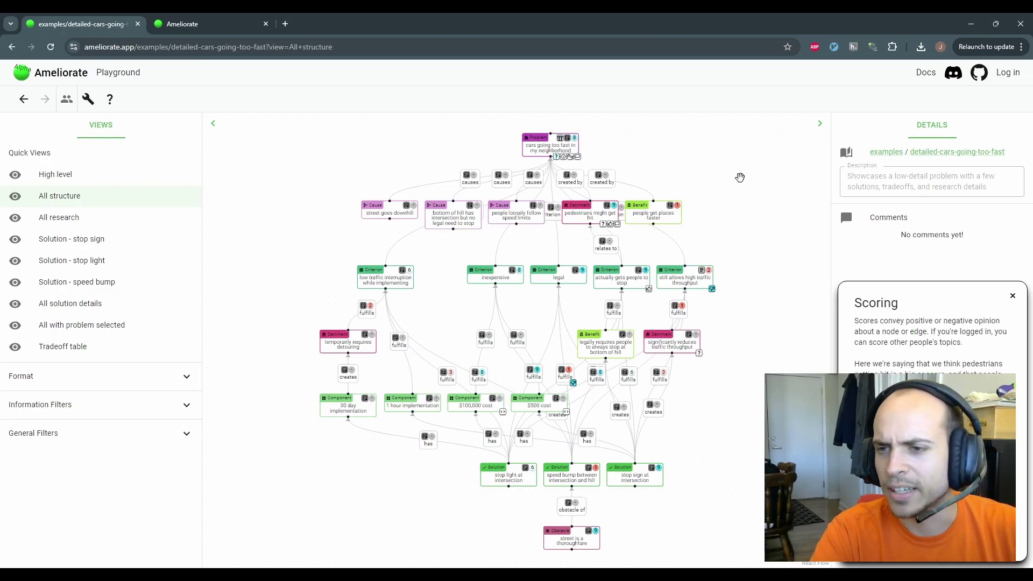
pyautogui.press('Right')
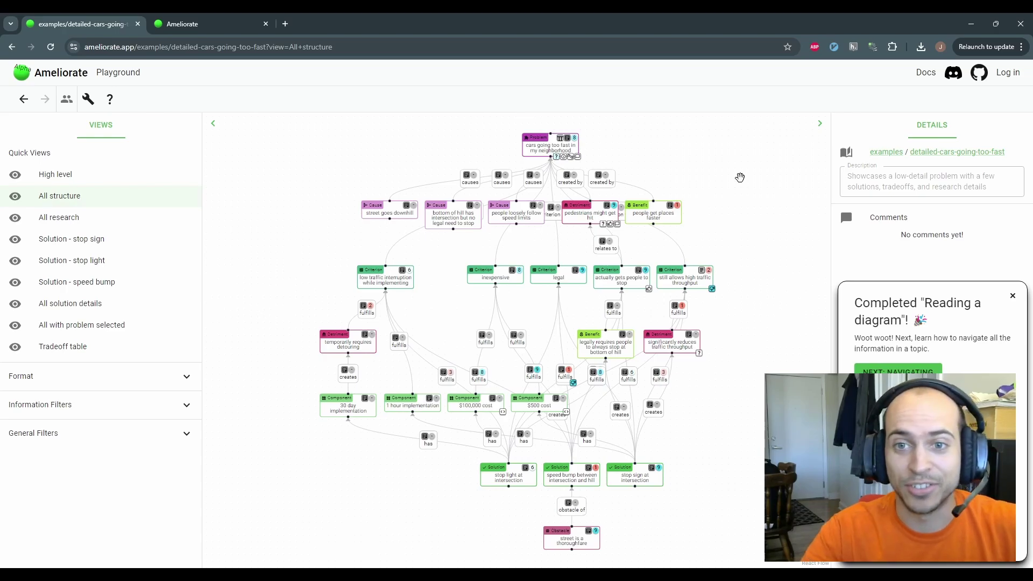
pyautogui.click(111, 99)
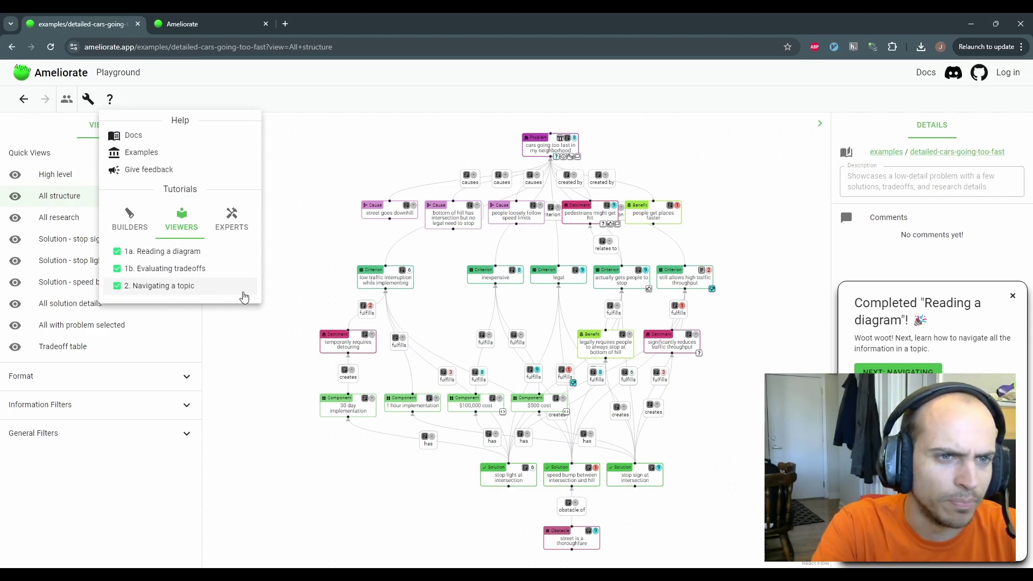
pyautogui.click(1014, 296)
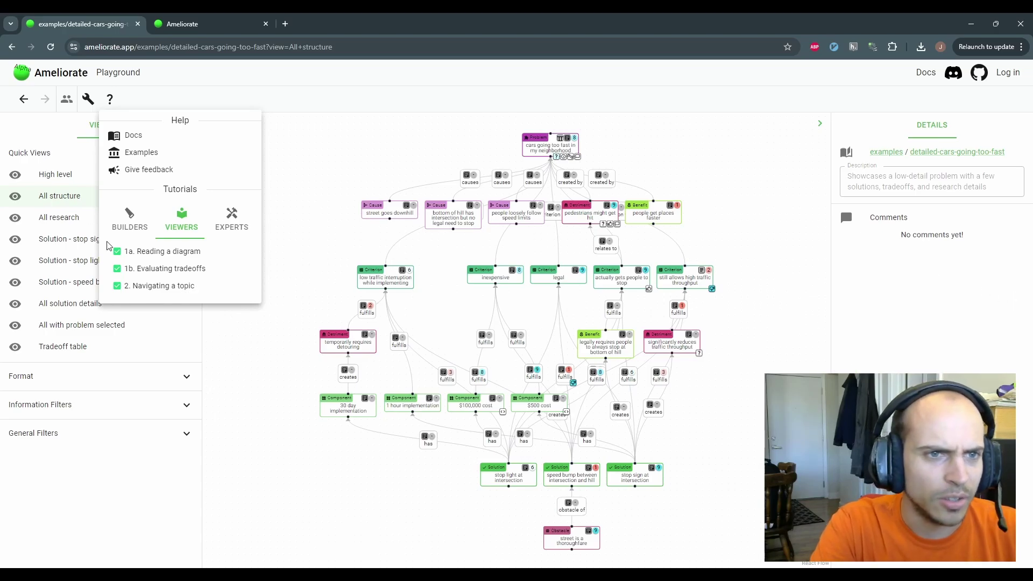
# Show the builders' tutorials, dismiss the help and close the extra home page tab
pyautogui.click(127, 223)
pyautogui.click(340, 182)
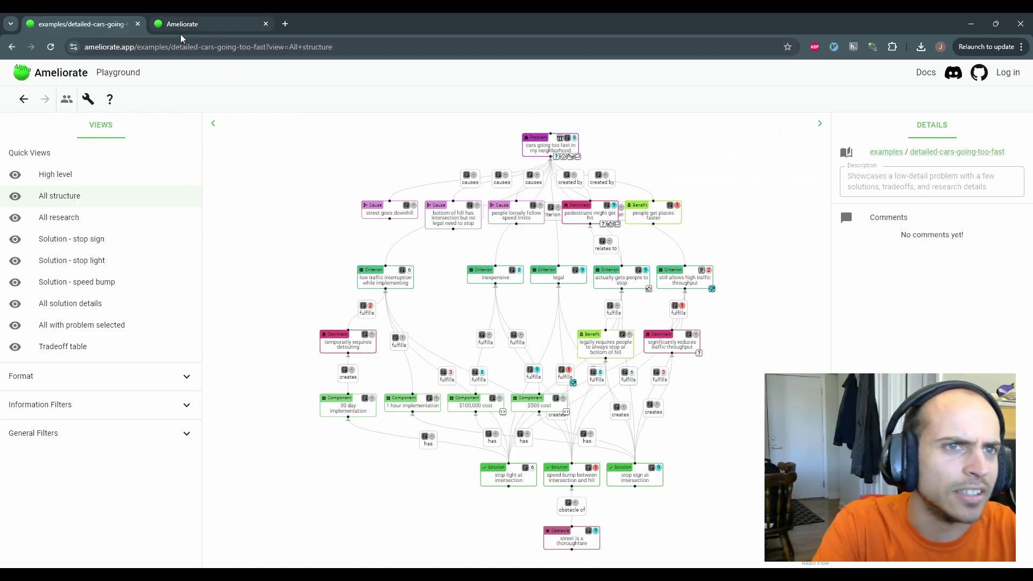
pyautogui.middleClick(222, 21)
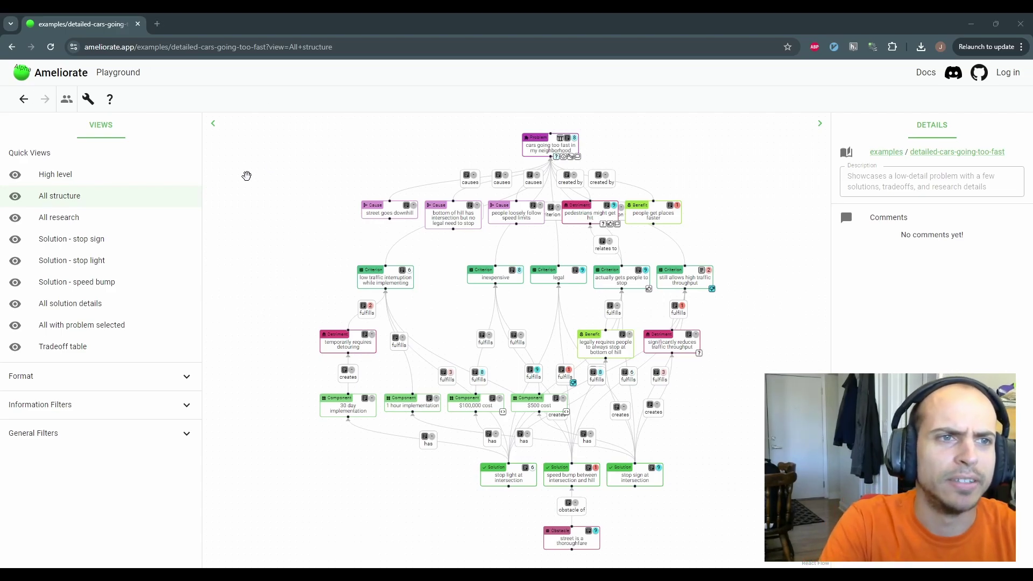
# Expand the Information Filters and General Filters to examine their options, and collapse both again
pyautogui.moveTo(10, 156); pyautogui.dragTo(90, 166)
pyautogui.click(66, 157)
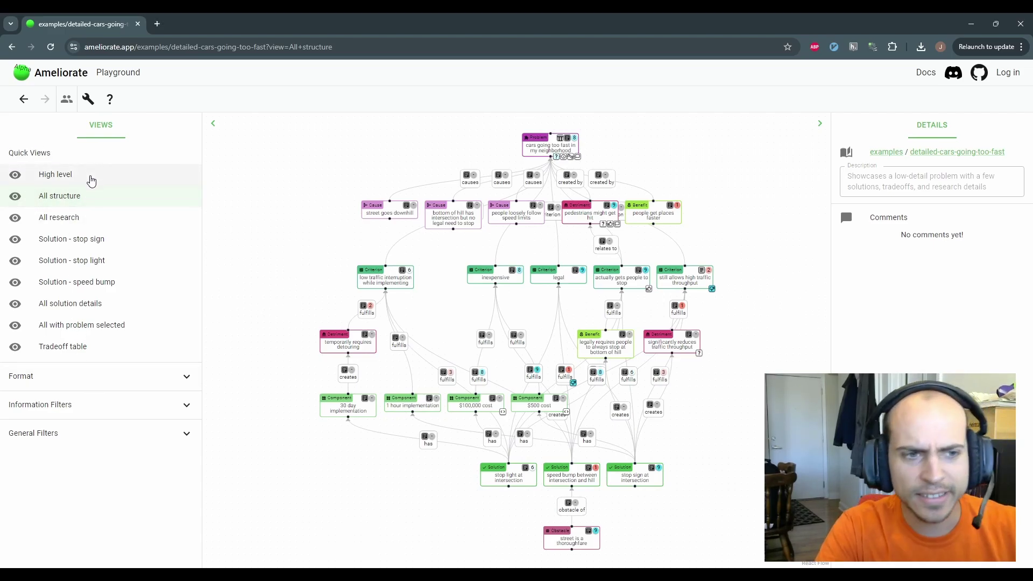
pyautogui.click(128, 433)
pyautogui.click(97, 405)
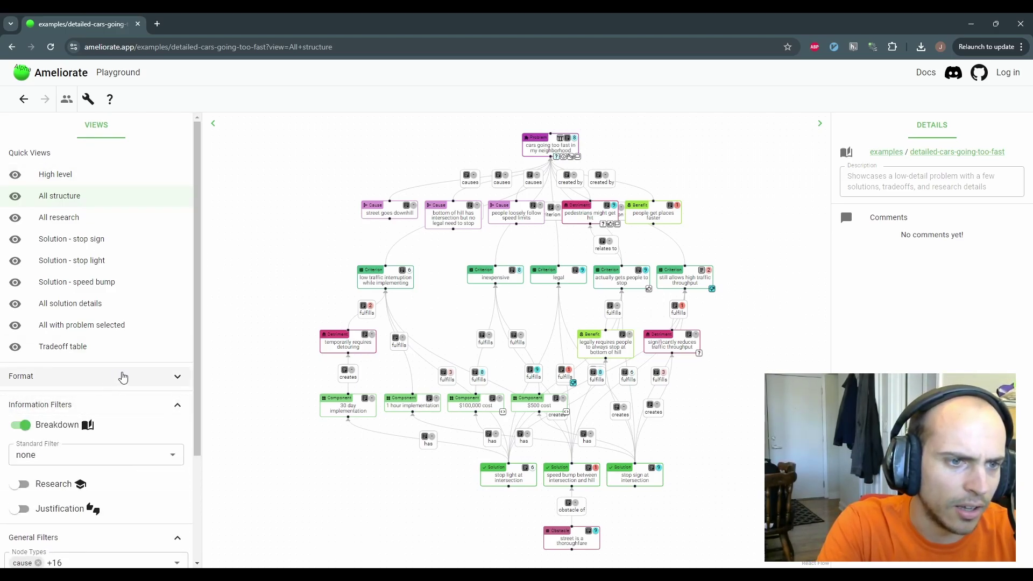
pyautogui.scroll(-3, 122, 373)
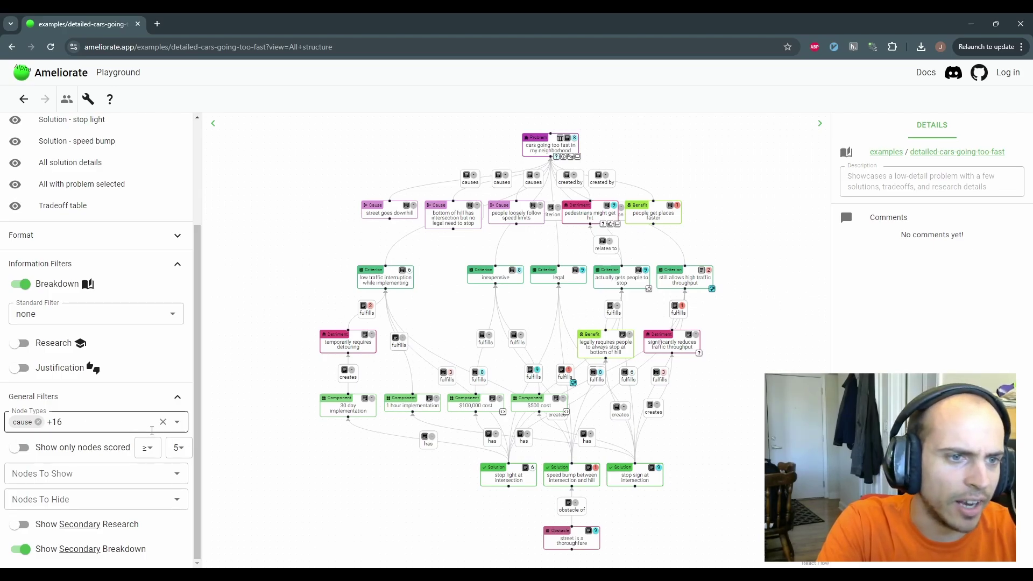
pyautogui.click(165, 401)
pyautogui.click(144, 402)
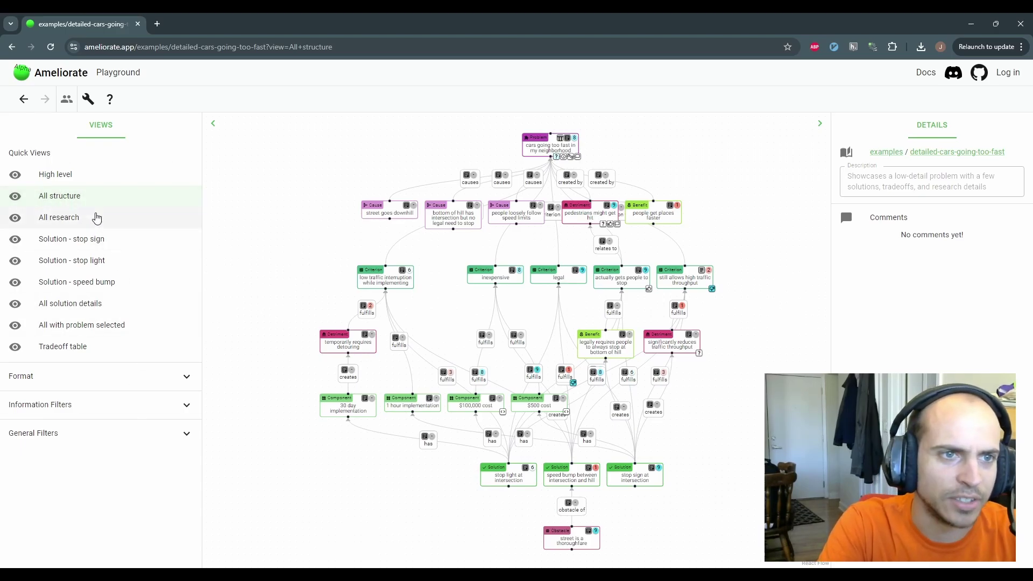
# Go through the research, stop sign, speed bump, solution details and high-level quick views, and return to All structure
pyautogui.click(80, 218)
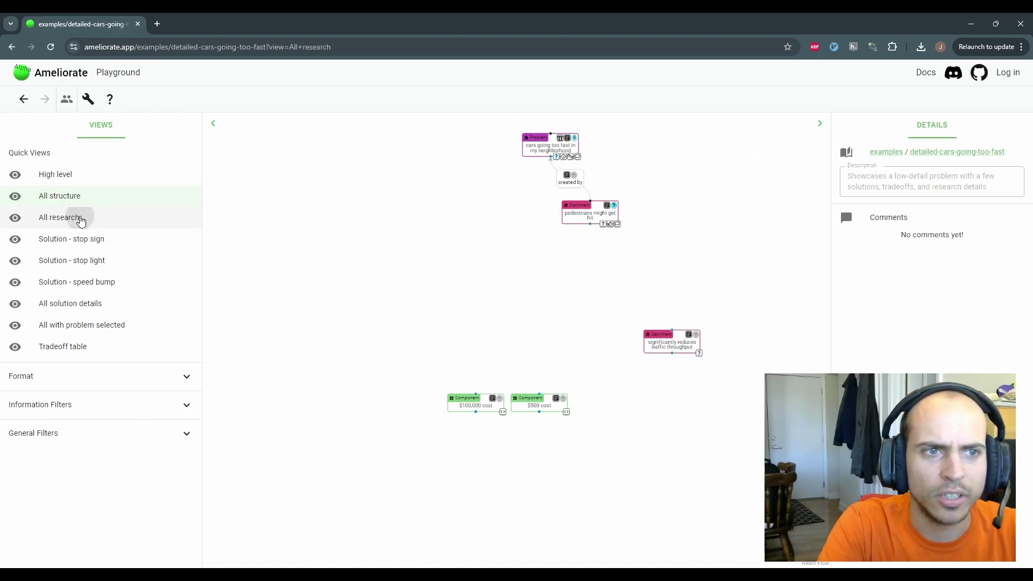
pyautogui.click(107, 244)
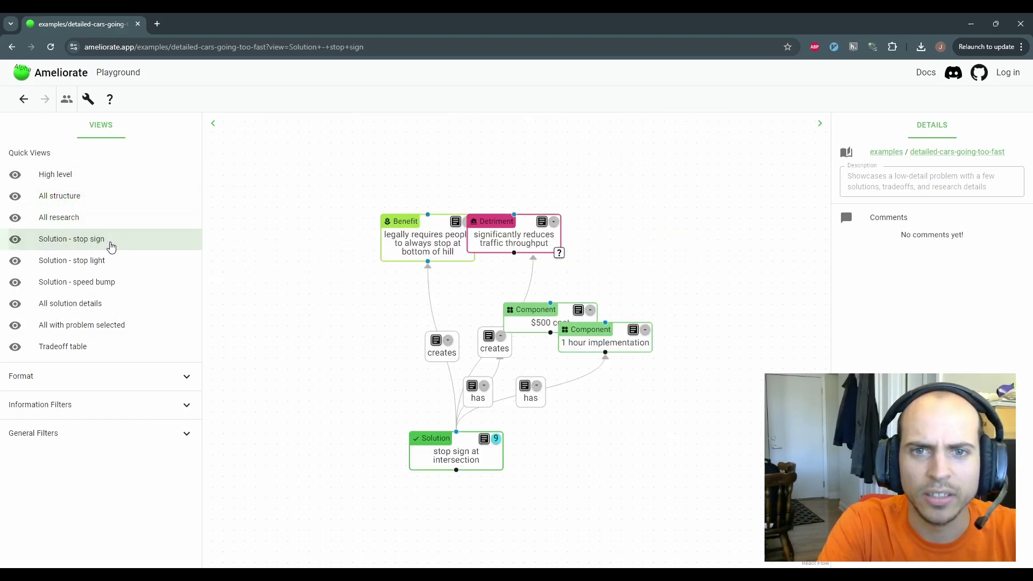
pyautogui.click(91, 290)
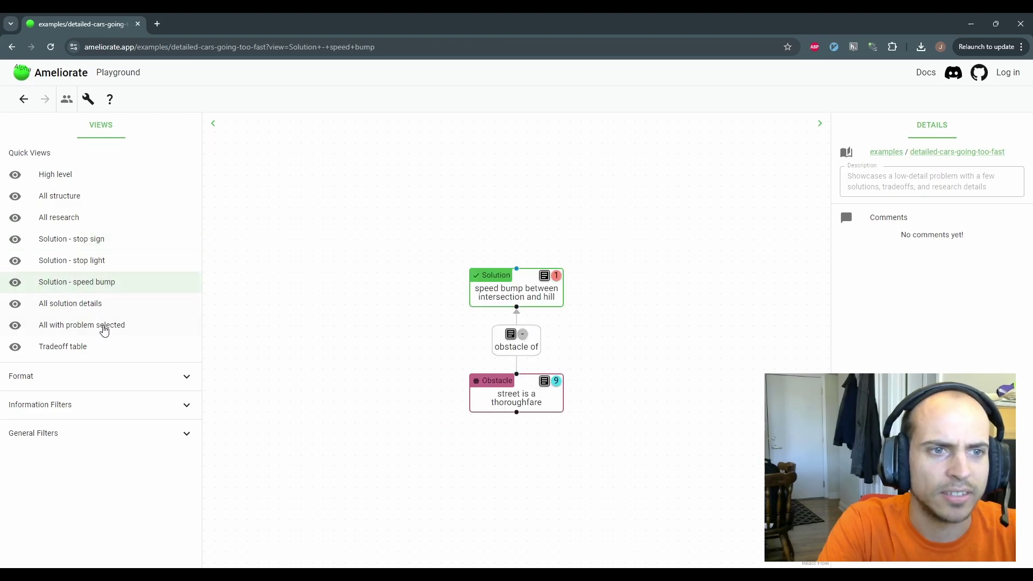
pyautogui.click(82, 309)
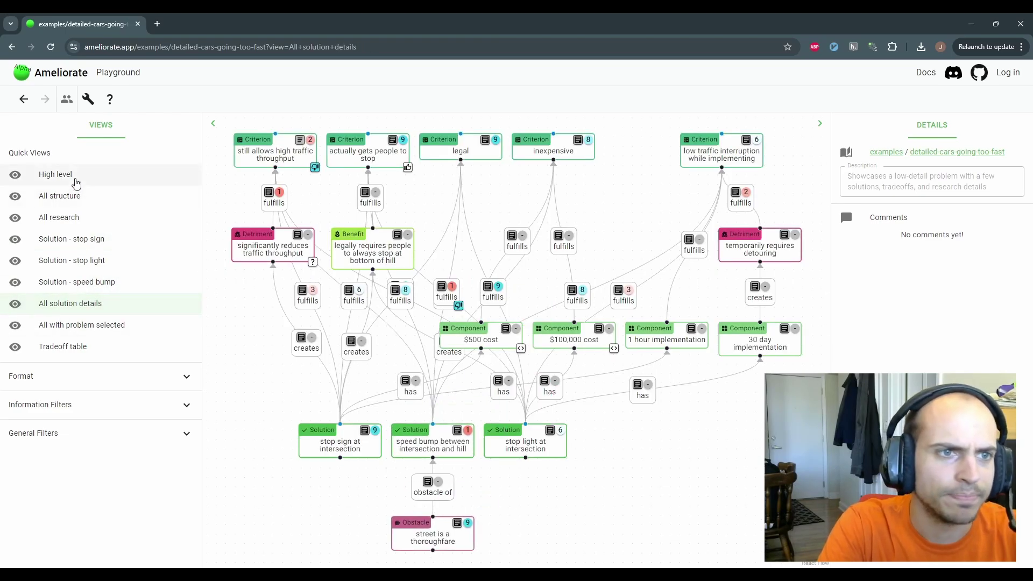
pyautogui.click(75, 183)
pyautogui.click(78, 200)
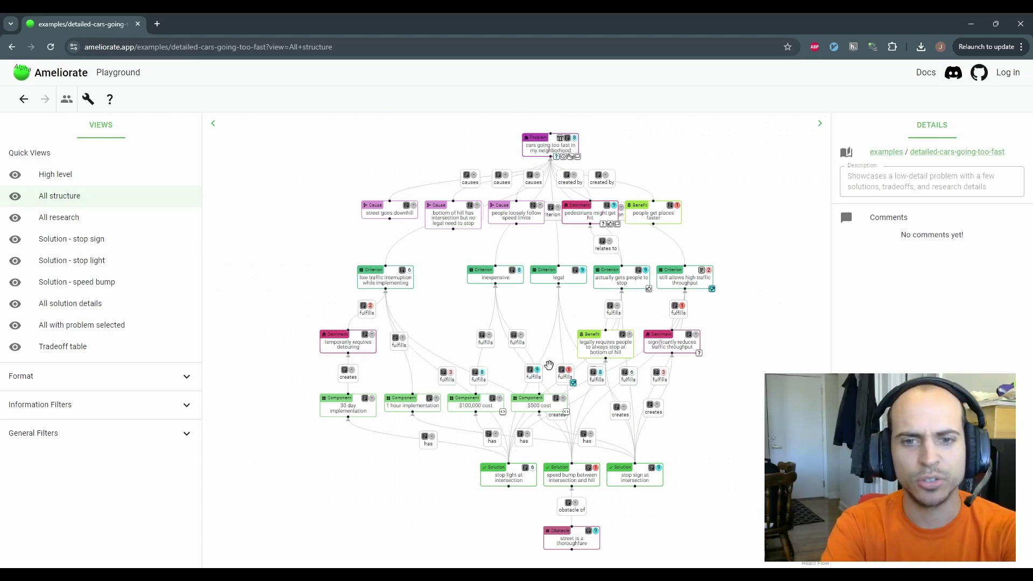
# Show the stop sign, speed bump, All solution details and Tradeoff table views, and restore the All structure view
pyautogui.click(107, 241)
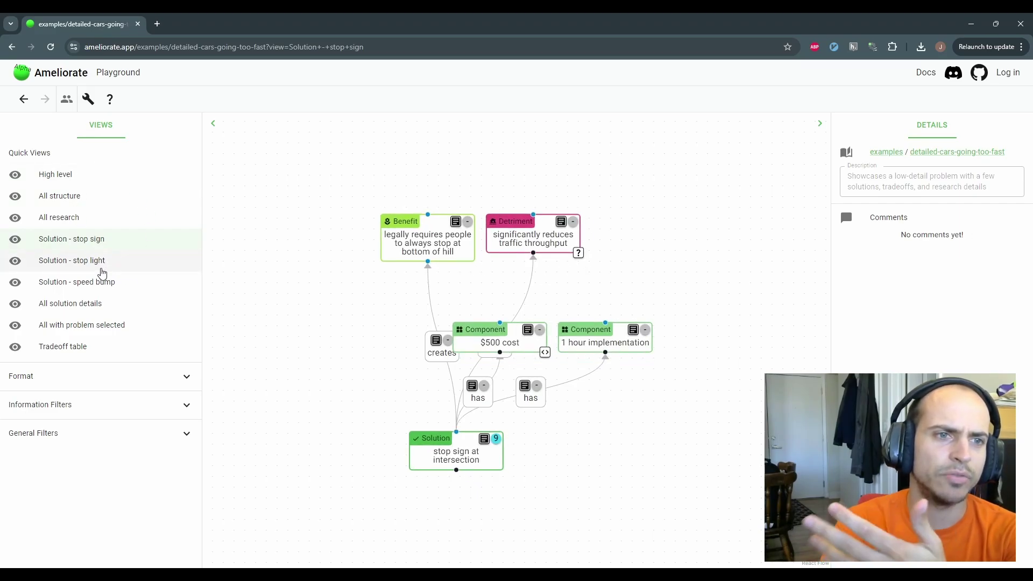
pyautogui.click(107, 285)
pyautogui.click(86, 304)
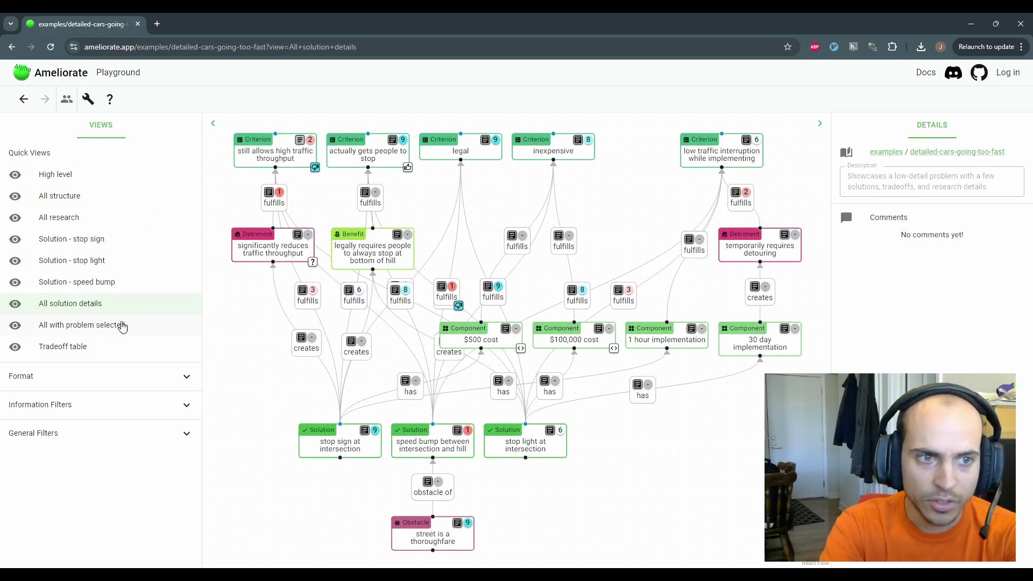
pyautogui.click(76, 347)
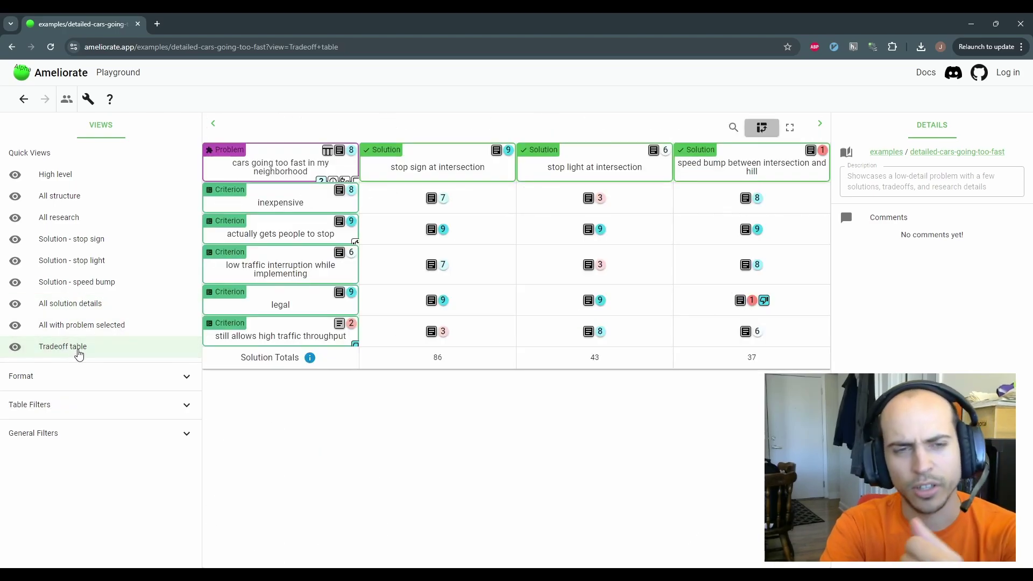
pyautogui.click(56, 195)
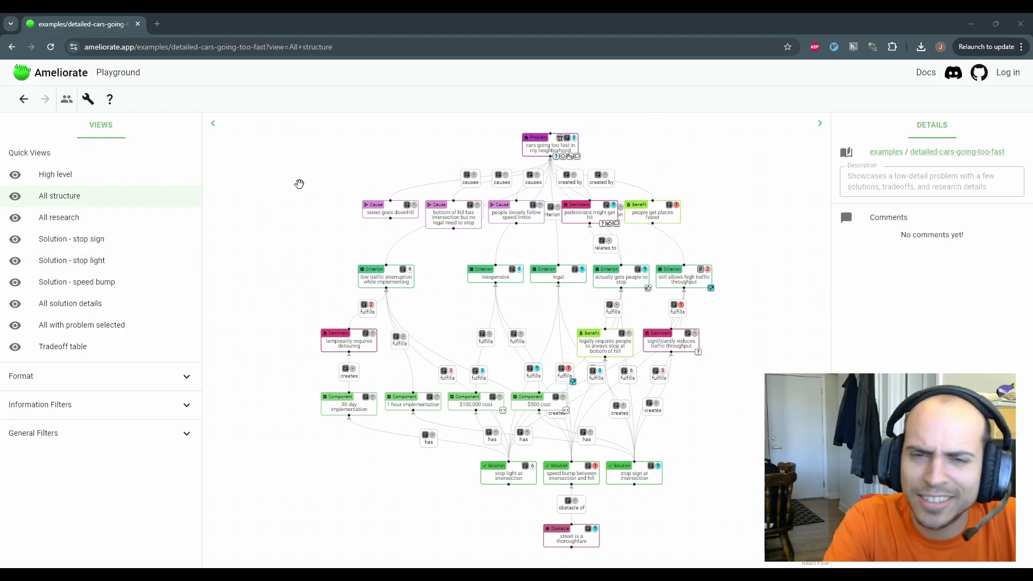
# Show the details of the "cars going too fast in my neighborhood" problem node and clear the selection
pyautogui.scroll(5, 536, 161)
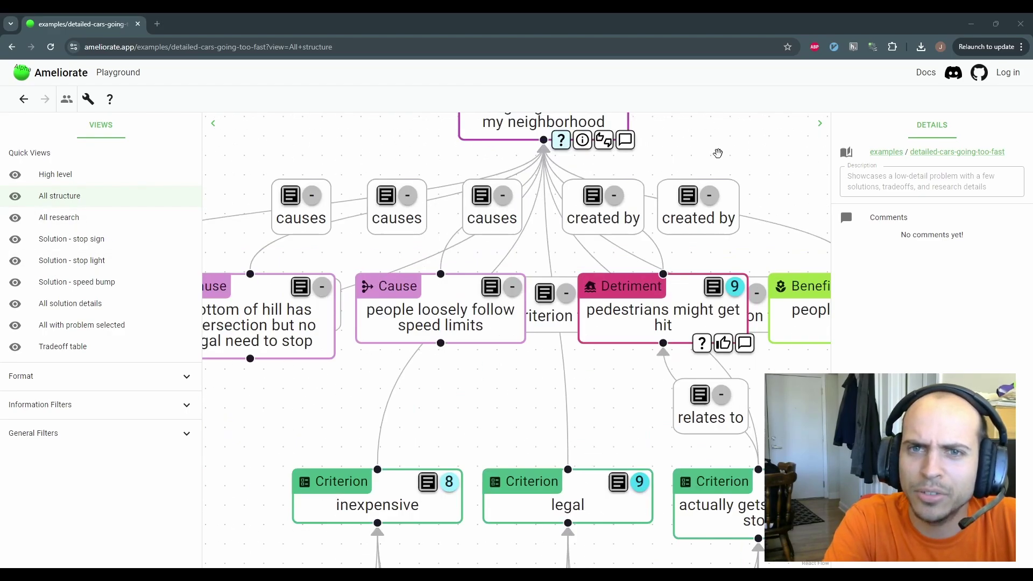
pyautogui.moveTo(719, 152); pyautogui.dragTo(659, 292)
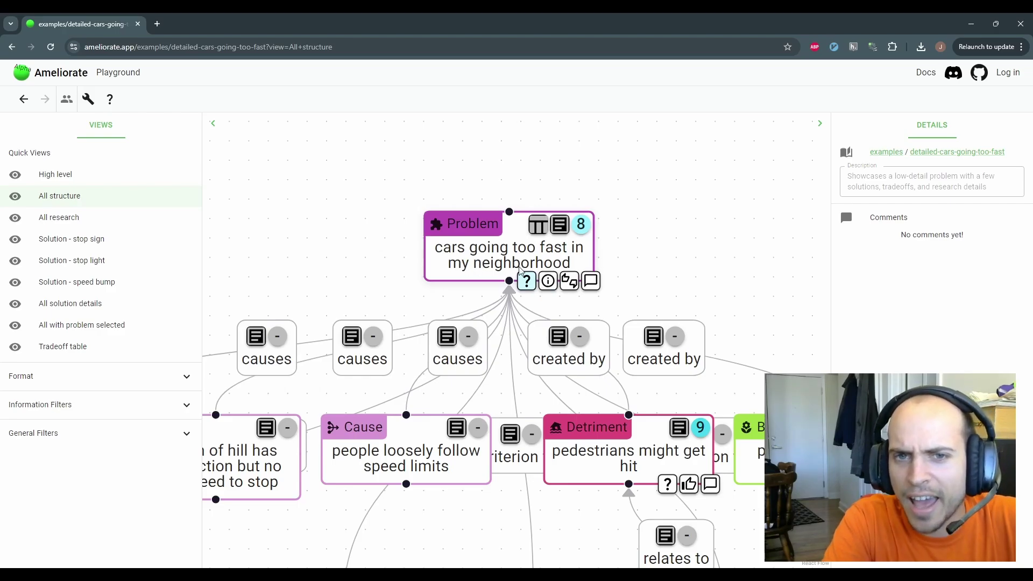
pyautogui.click(473, 262)
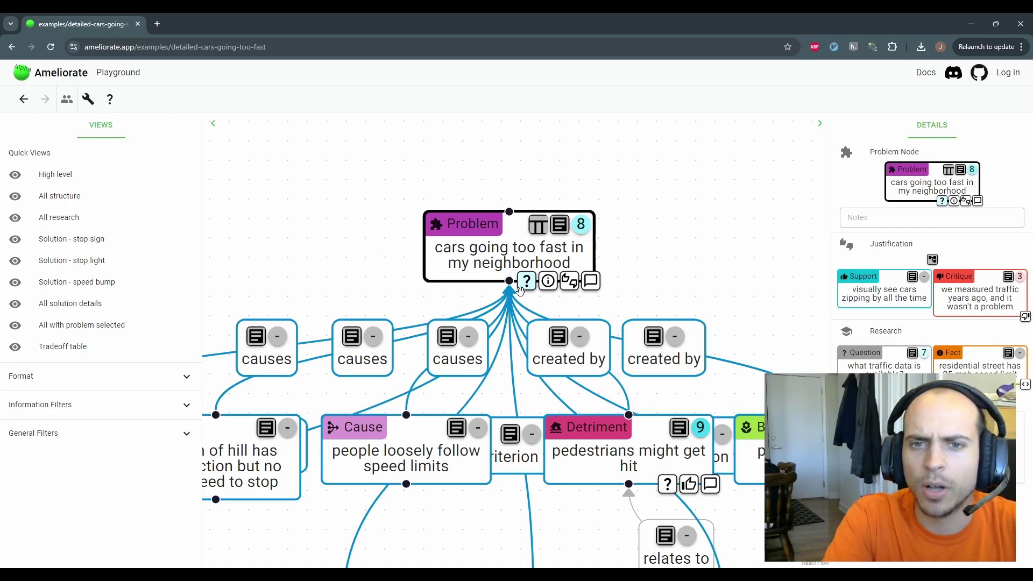
pyautogui.click(637, 276)
pyautogui.scroll(-5, 638, 276)
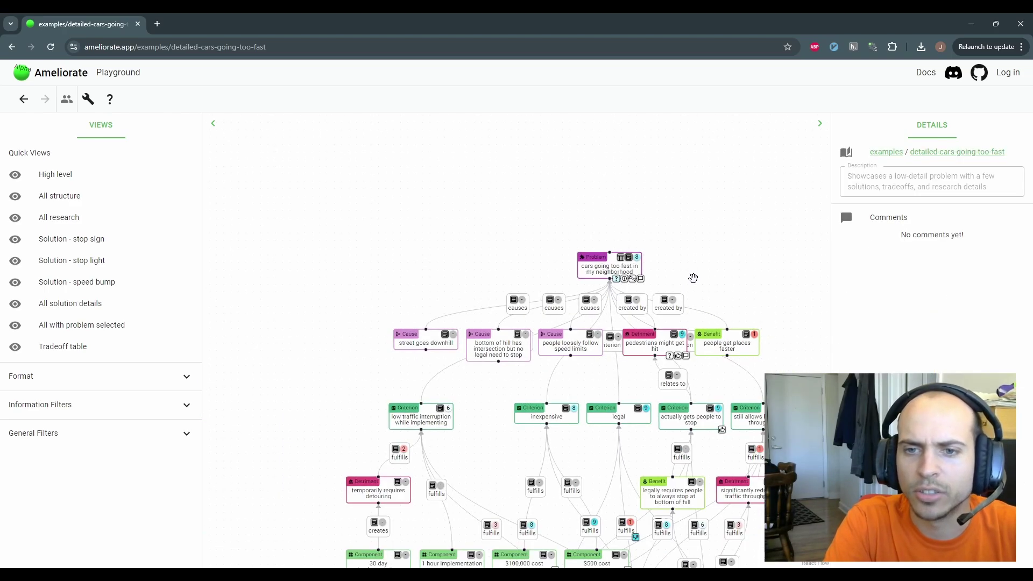
# Survey the problem's causes, criteria and solutions, alternating twice between the problem node's details and the topic details
pyautogui.moveTo(691, 276); pyautogui.dragTo(659, 163)
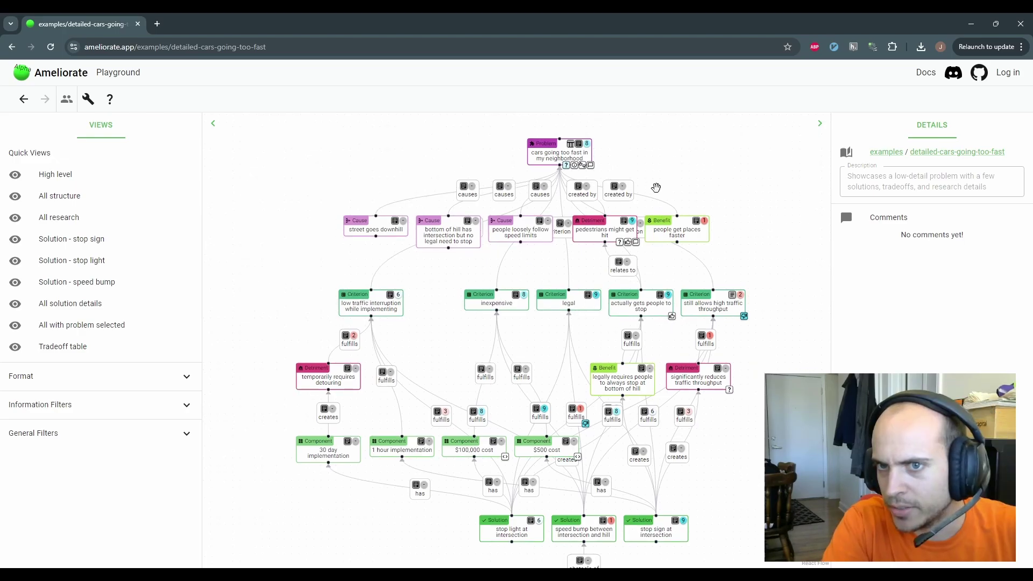
pyautogui.scroll(3, 640, 162)
pyautogui.moveTo(602, 166); pyautogui.dragTo(655, 199)
pyautogui.hscroll(3, 655, 200)
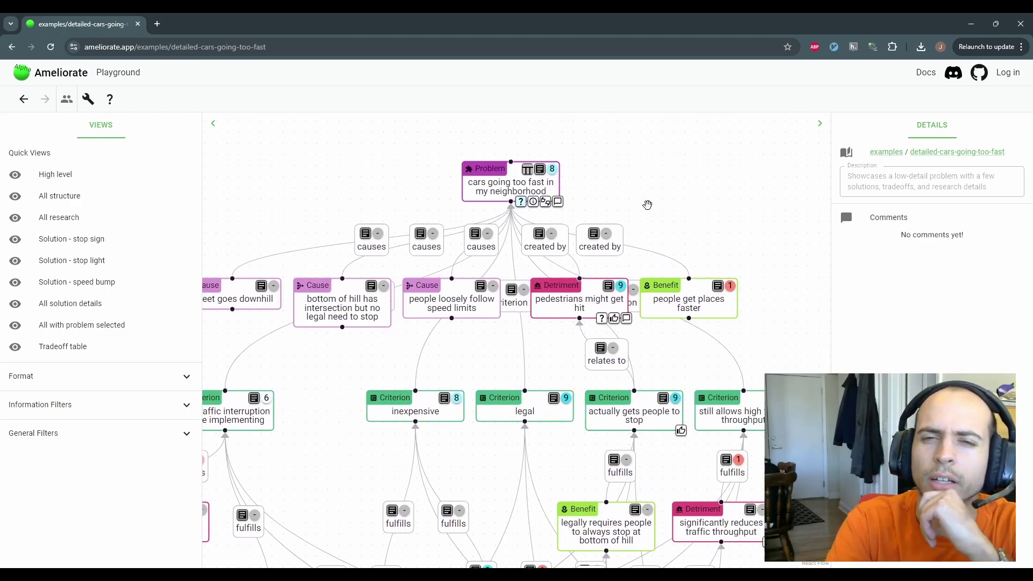
pyautogui.click(464, 188)
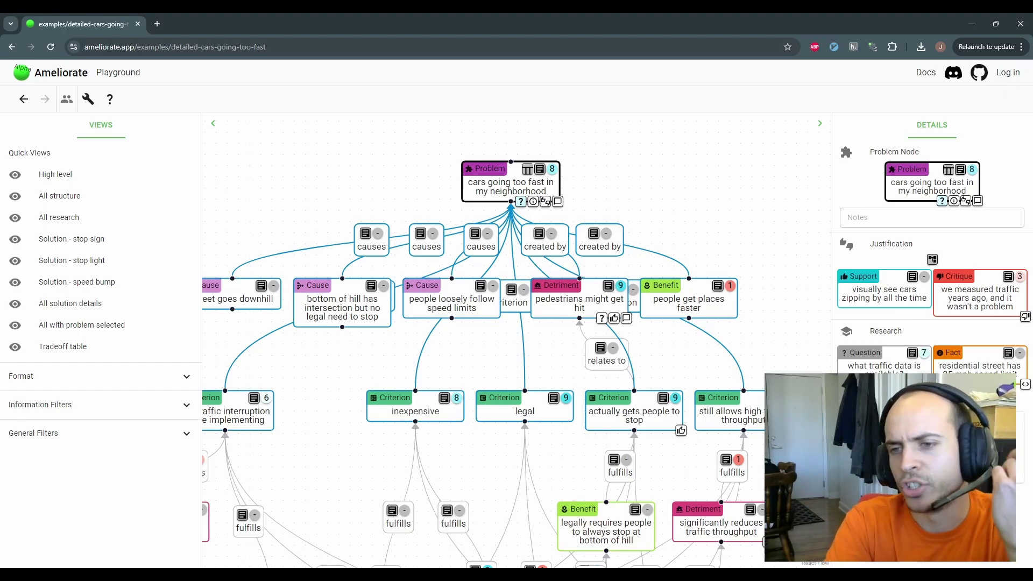
pyautogui.click(638, 180)
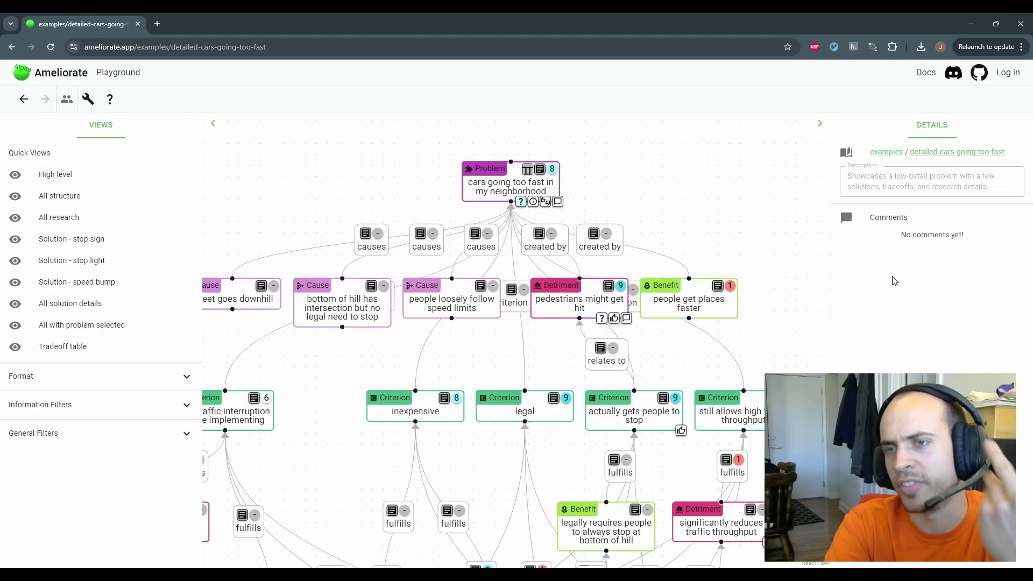
pyautogui.click(466, 202)
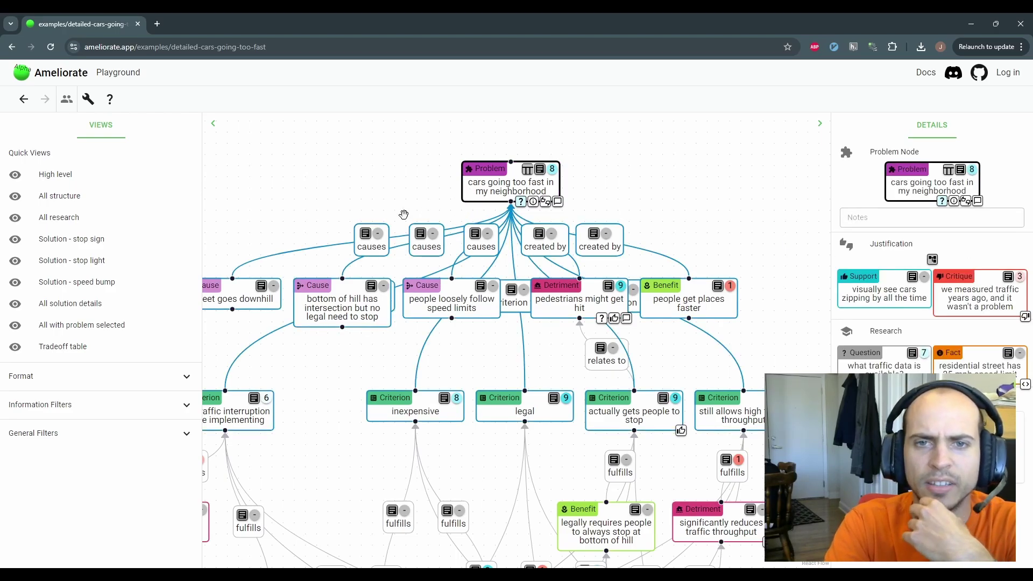
pyautogui.click(608, 201)
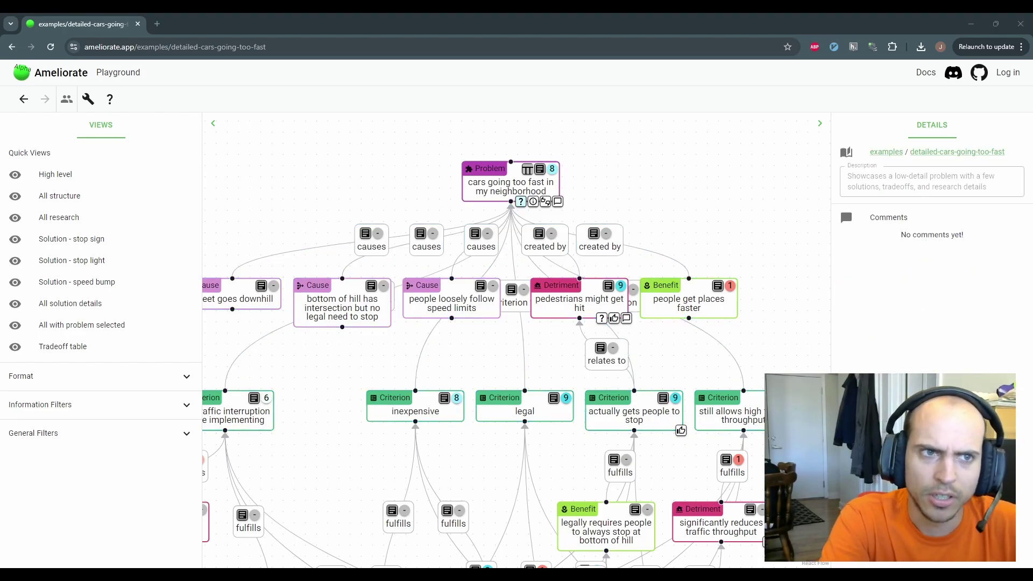
# Center the upper part of the diagram, select the problem node once more and return to the topic details
pyautogui.moveTo(410, 198); pyautogui.dragTo(458, 192)
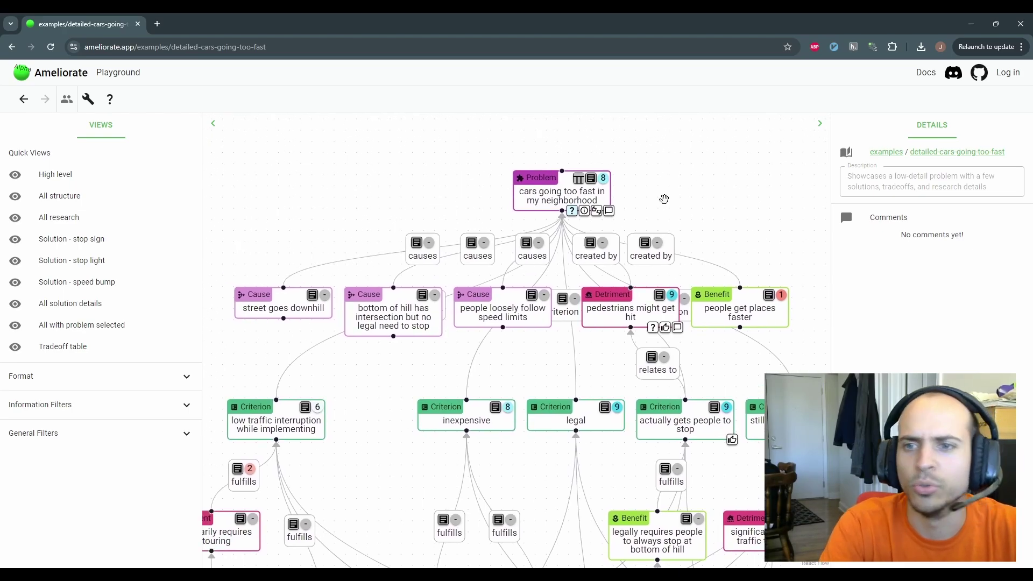
pyautogui.click(529, 200)
pyautogui.click(789, 192)
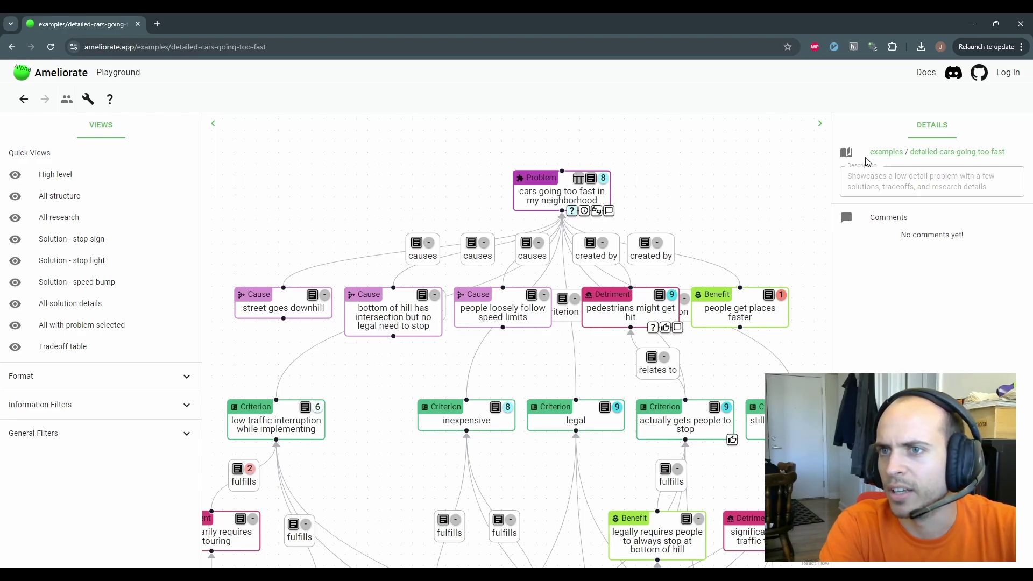
pyautogui.moveTo(851, 150)
pyautogui.mouseDown()
pyautogui.moveTo(897, 149)
pyautogui.moveTo(863, 149)
pyautogui.mouseUp()
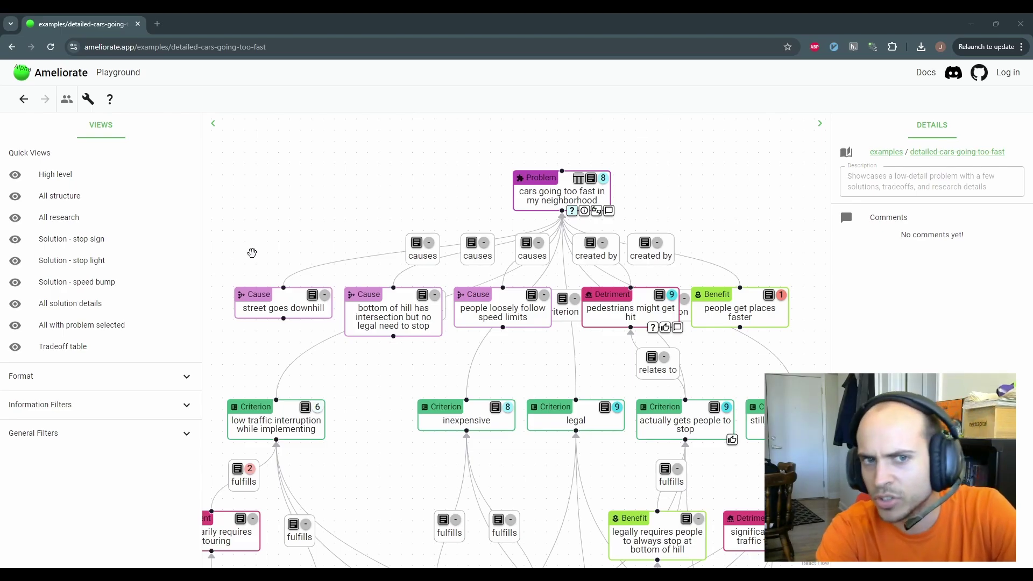
# Hide the "inexpensive" criterion node from the diagram
pyautogui.scroll(-5, 344, 207)
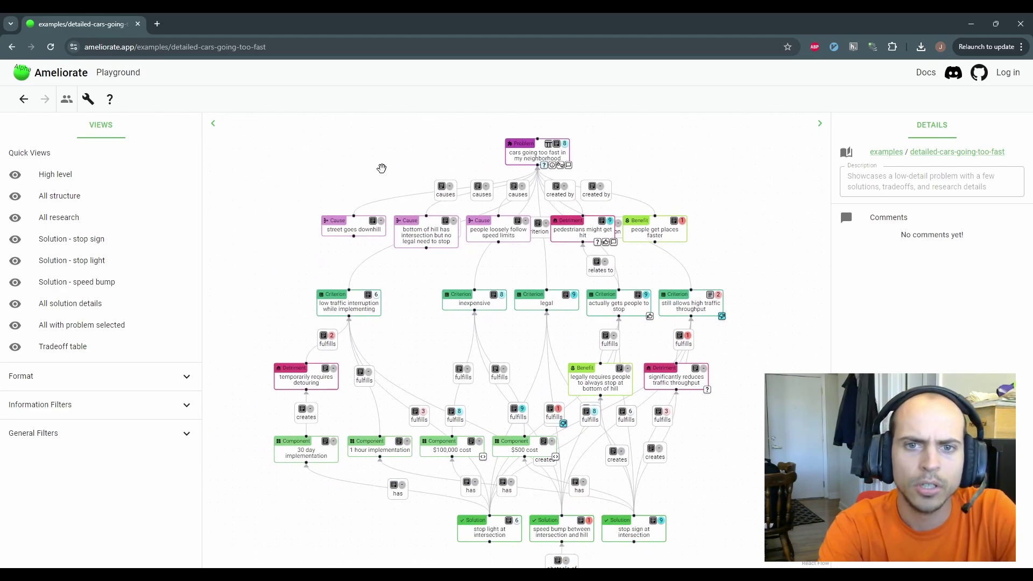
pyautogui.scroll(-1, 376, 175)
pyautogui.moveTo(372, 179)
pyautogui.mouseDown()
pyautogui.moveTo(357, 156)
pyautogui.moveTo(378, 163)
pyautogui.mouseUp()
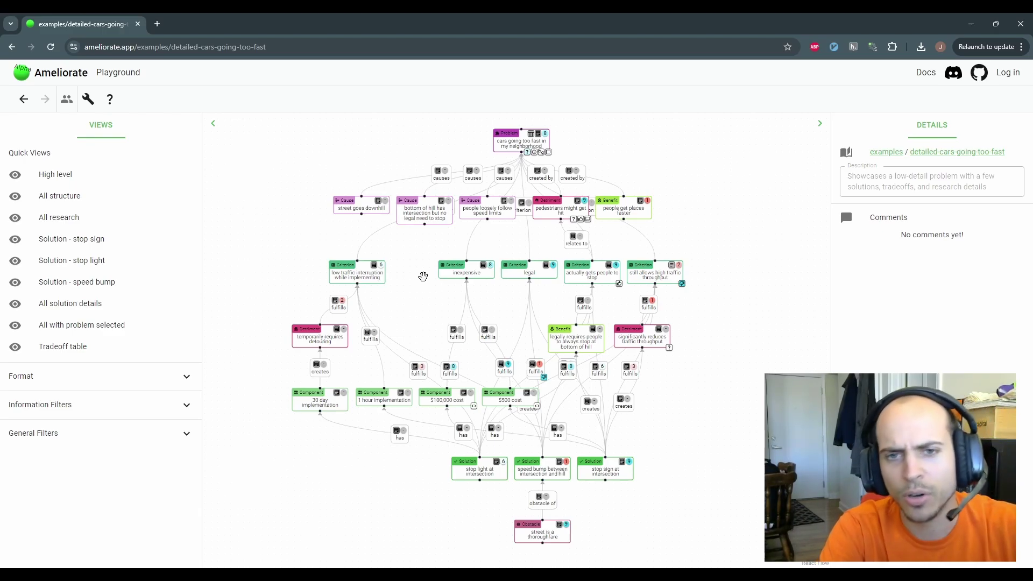
pyautogui.moveTo(408, 320); pyautogui.dragTo(429, 310)
pyautogui.scroll(2, 438, 316)
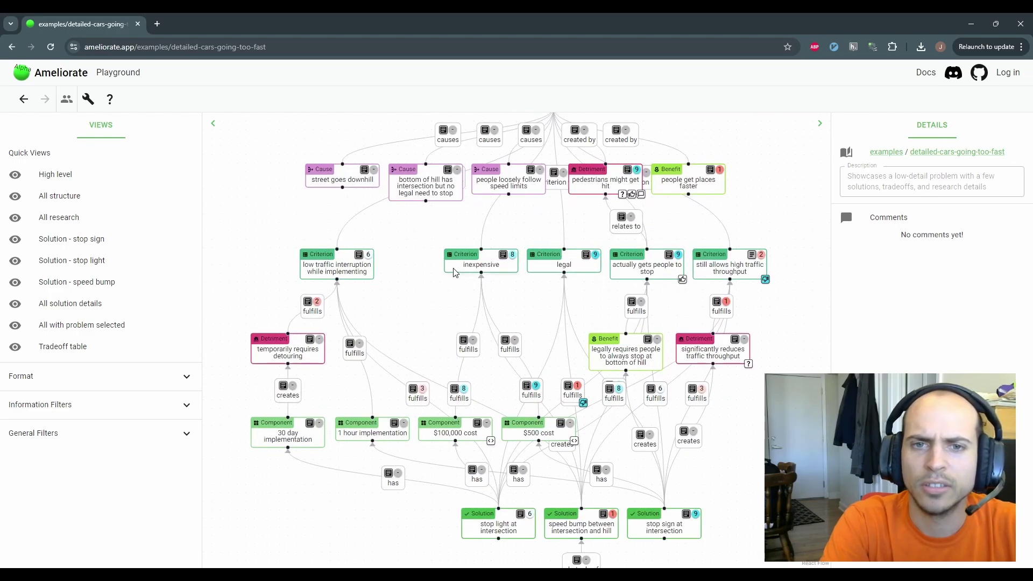
pyautogui.rightClick(453, 273)
pyautogui.click(489, 314)
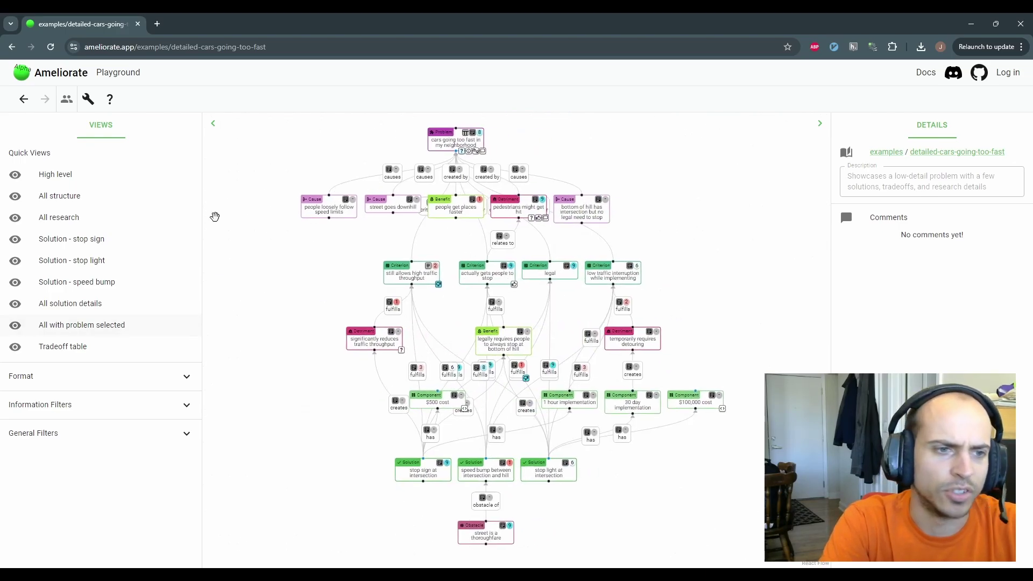
# Expand the General Filters and remove cause from the displayed node types
pyautogui.click(48, 438)
pyautogui.scroll(-1, 86, 425)
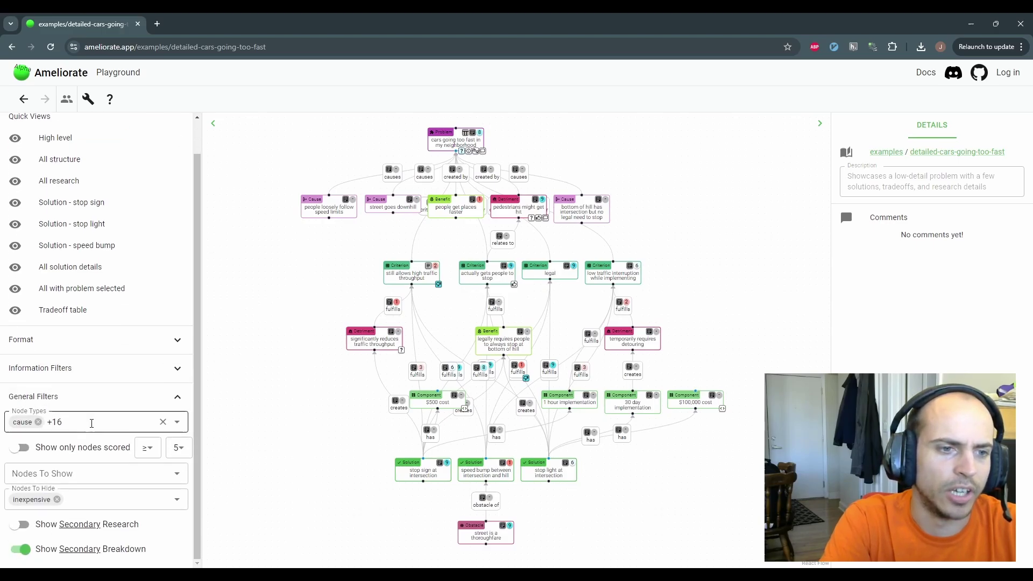
pyautogui.click(38, 423)
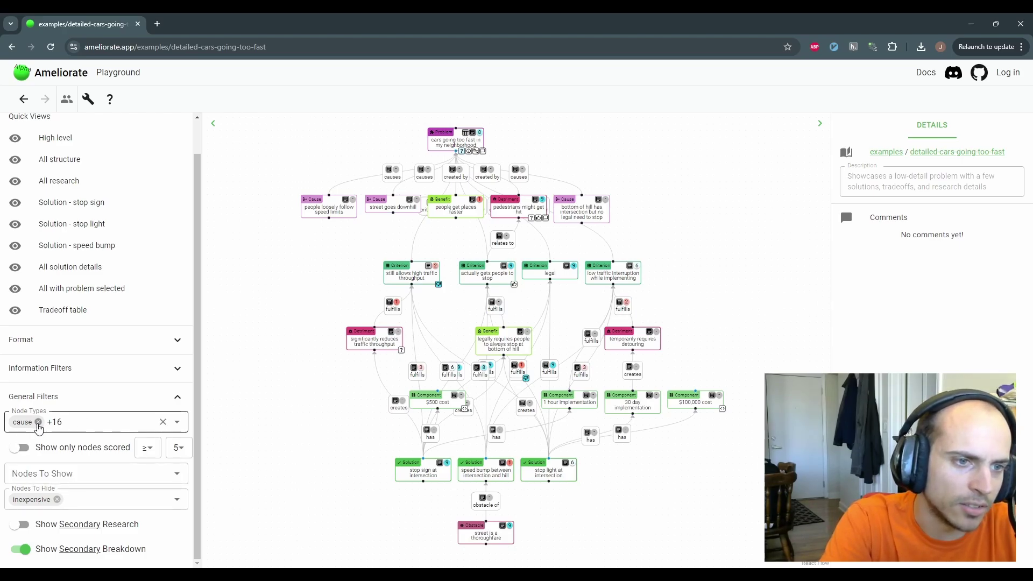
# Add "people loosely follow speed limits" to the Nodes To Show filter
pyautogui.click(102, 475)
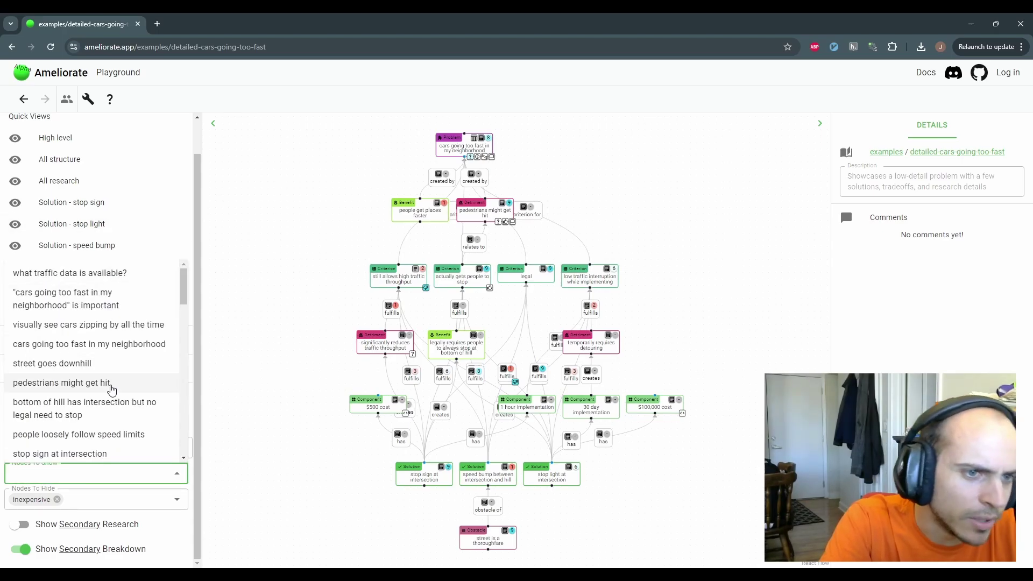
pyautogui.write('loosel')
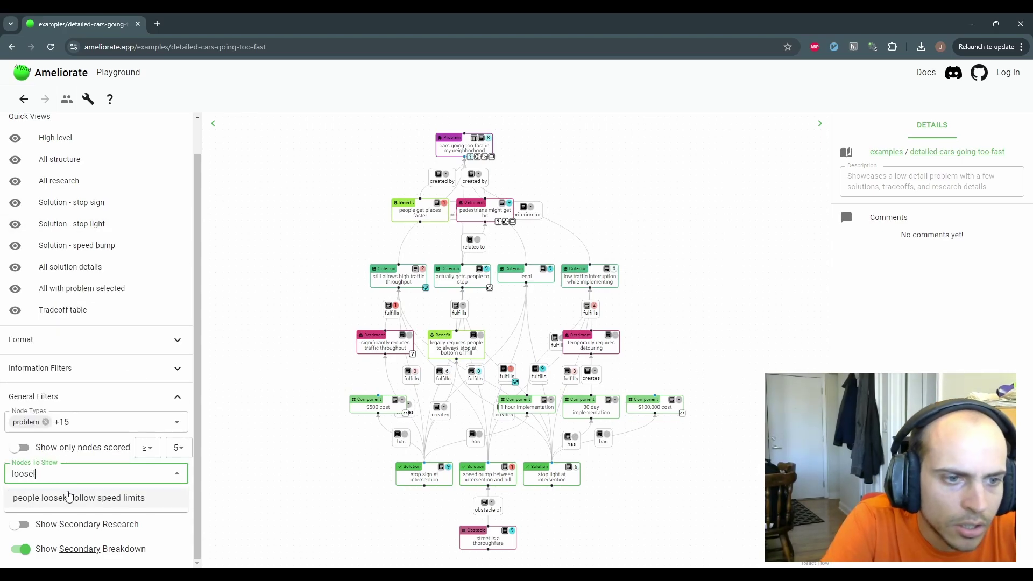
pyautogui.click(69, 496)
pyautogui.click(502, 247)
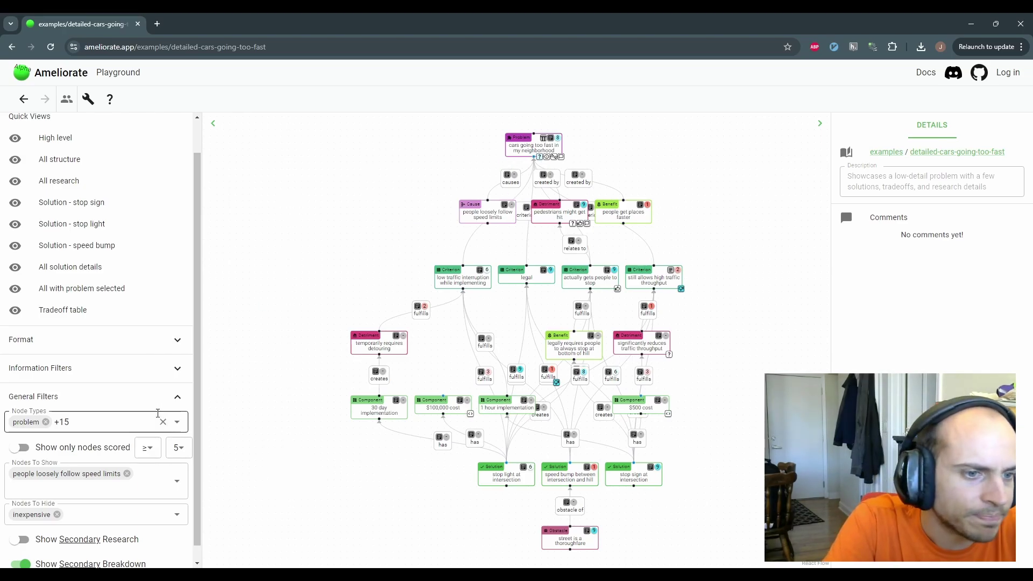
pyautogui.scroll(-1, 107, 430)
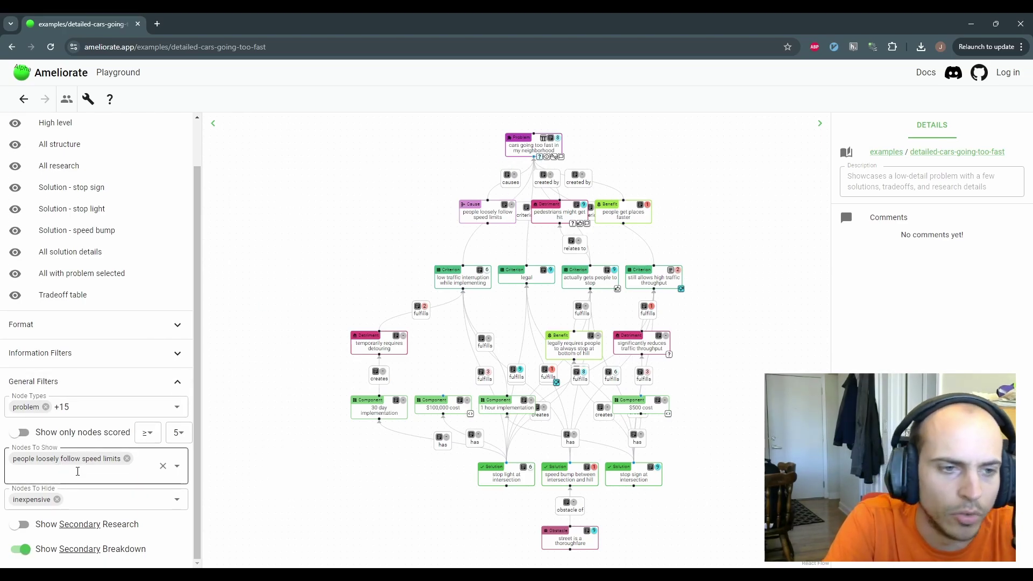
# Show the details of the "$500 cost" component and clear the selection
pyautogui.scroll(5, 696, 415)
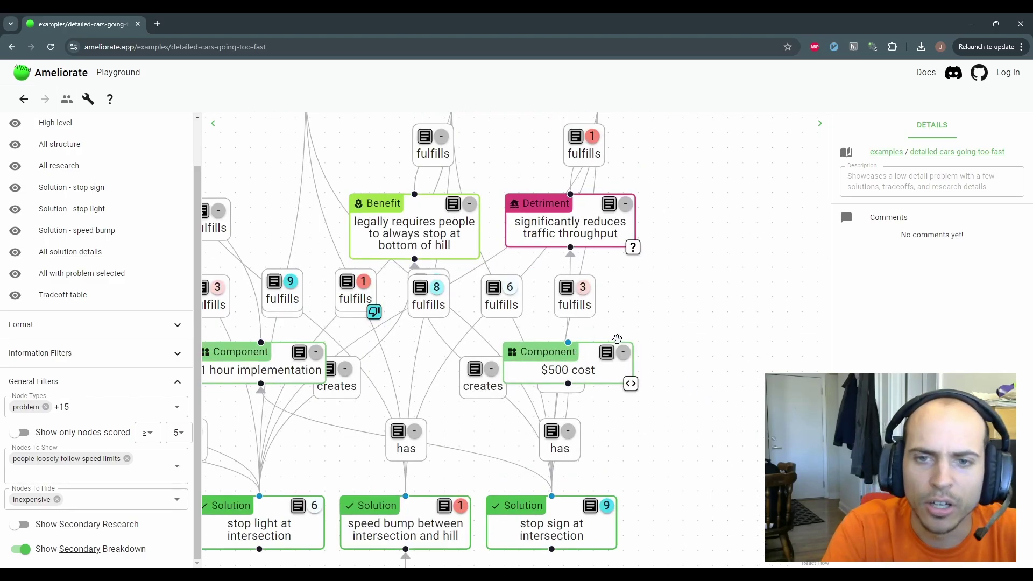
pyautogui.click(590, 355)
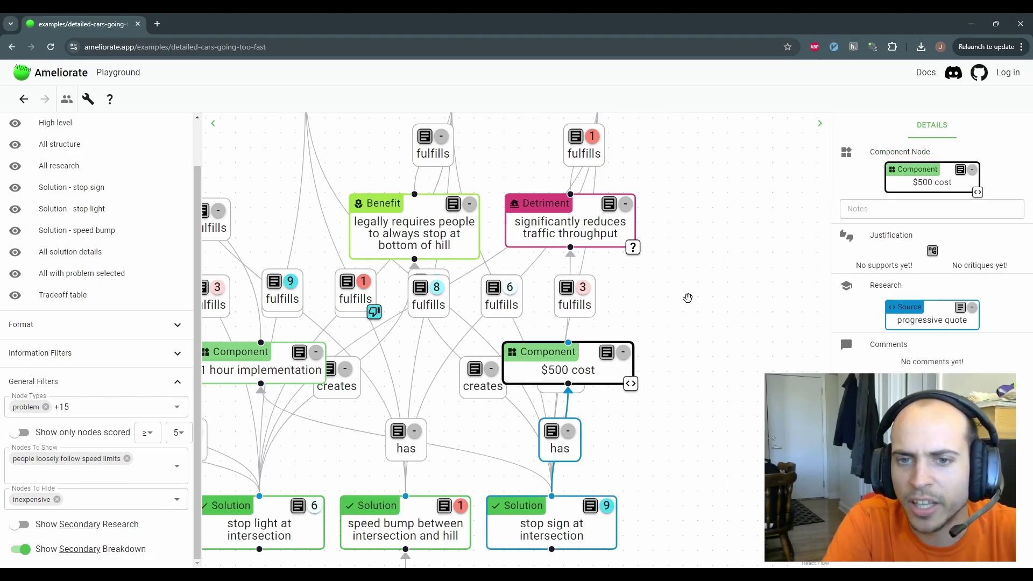
pyautogui.click(698, 326)
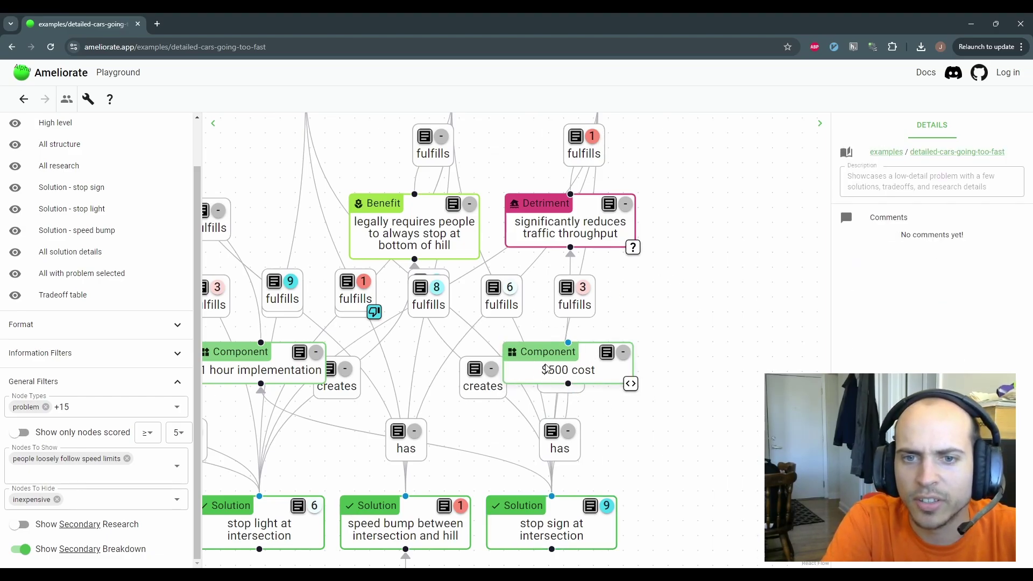
# Restore the hidden "inexpensive" criterion from the "$500 cost" component's upper connection point and highlight that component's connections
pyautogui.moveTo(567, 342)
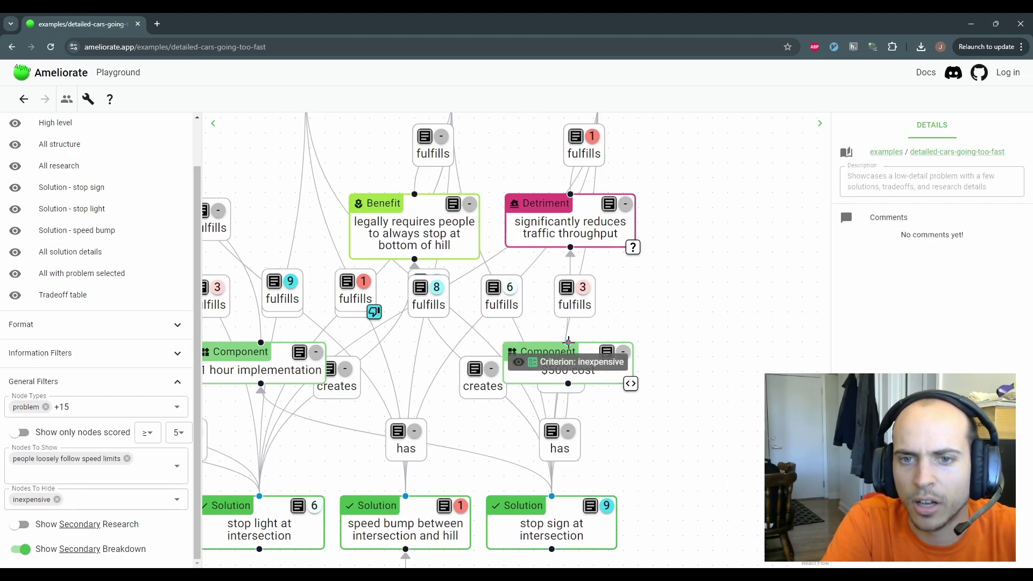
pyautogui.click(521, 366)
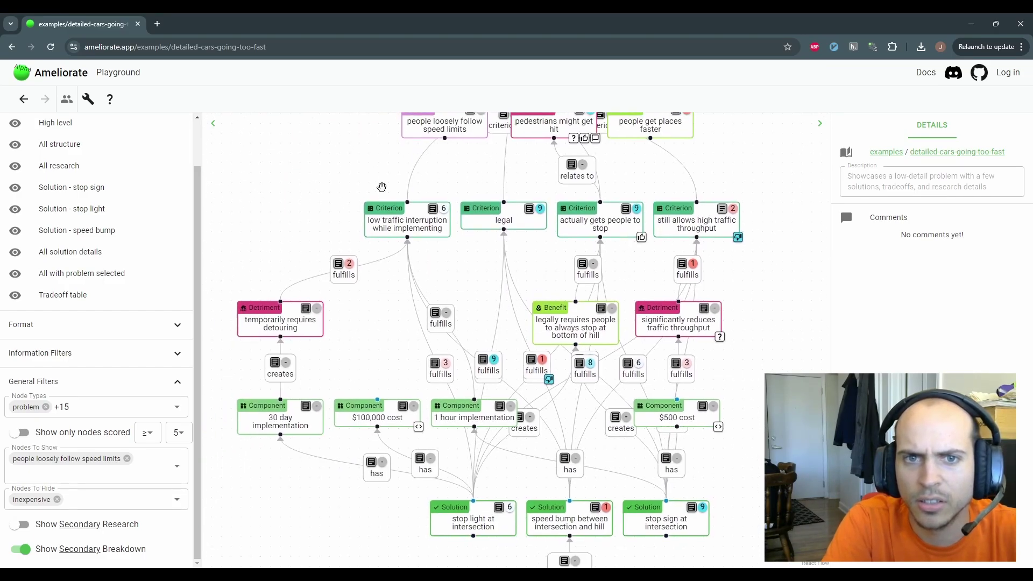
pyautogui.moveTo(628, 384)
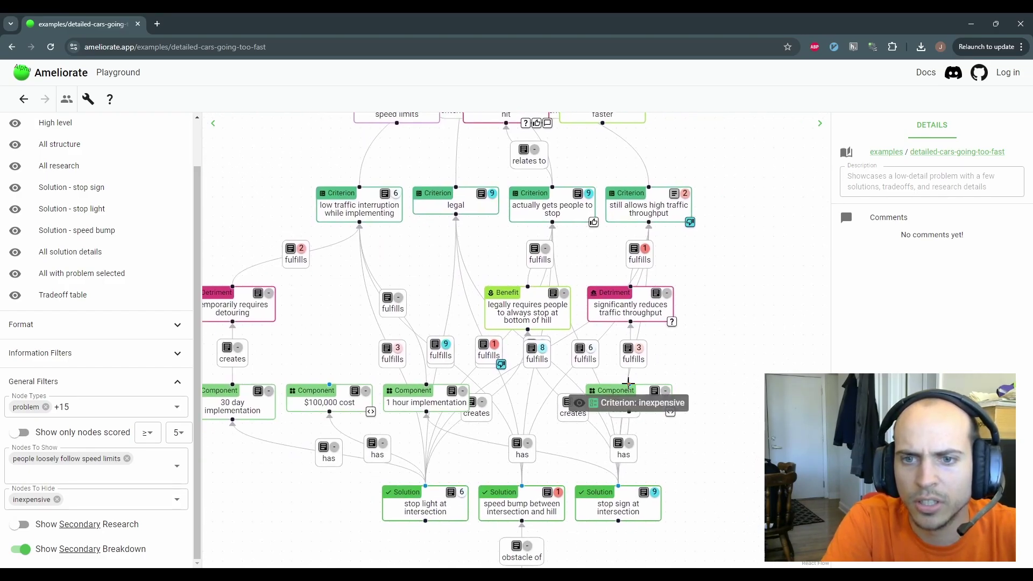
pyautogui.click(579, 407)
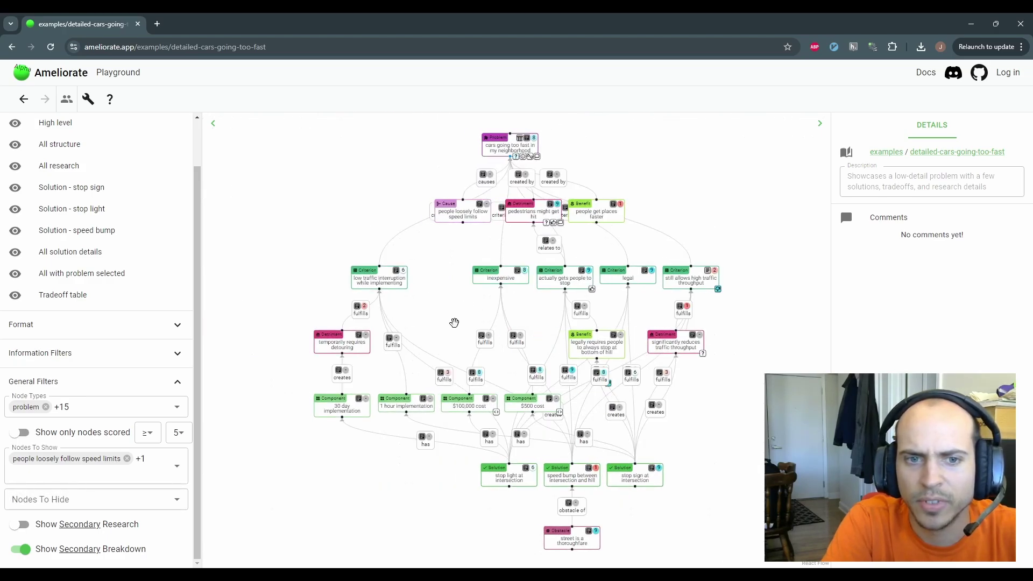
pyautogui.click(510, 401)
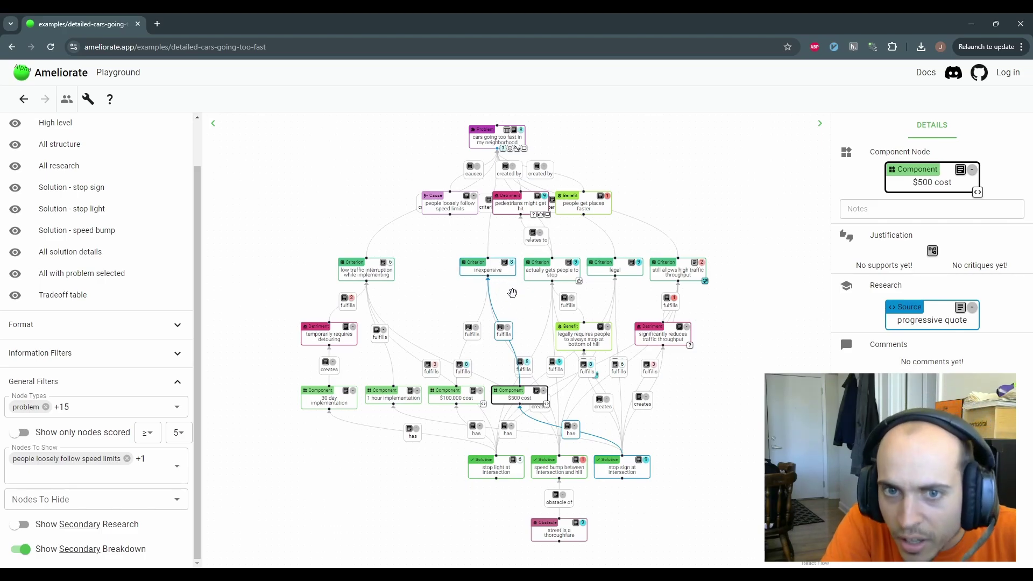
pyautogui.click(512, 292)
# Hide the restored "inexpensive" criterion again and look over the "$500 cost" component and the remaining diagram
pyautogui.scroll(3, 512, 292)
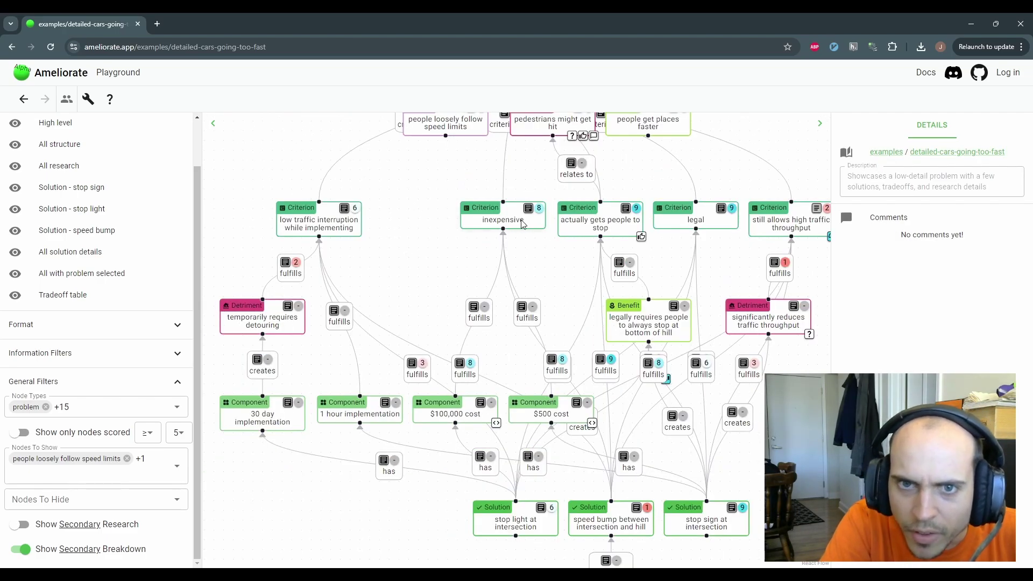
pyautogui.rightClick(520, 223)
pyautogui.click(507, 258)
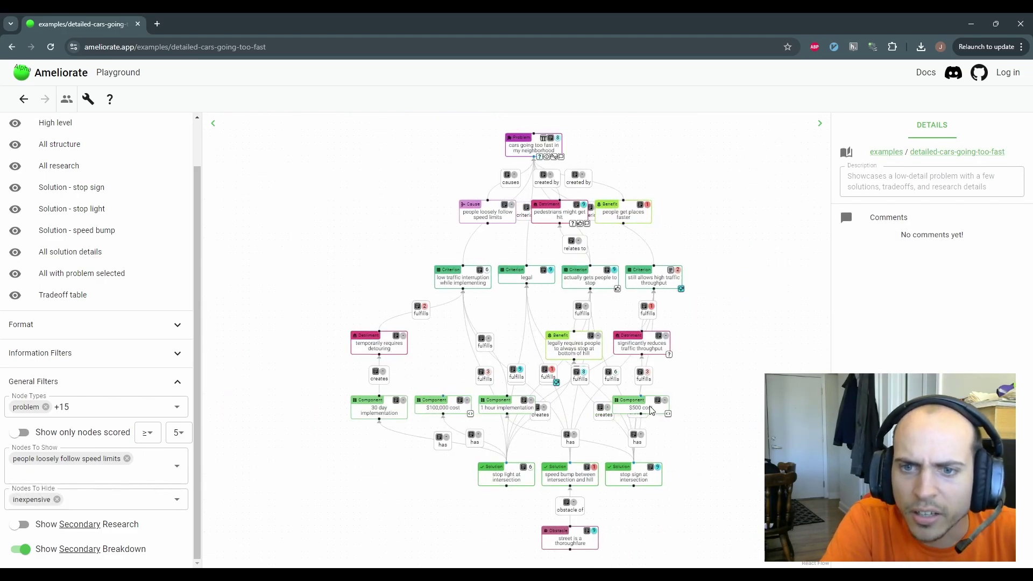
pyautogui.scroll(3, 648, 409)
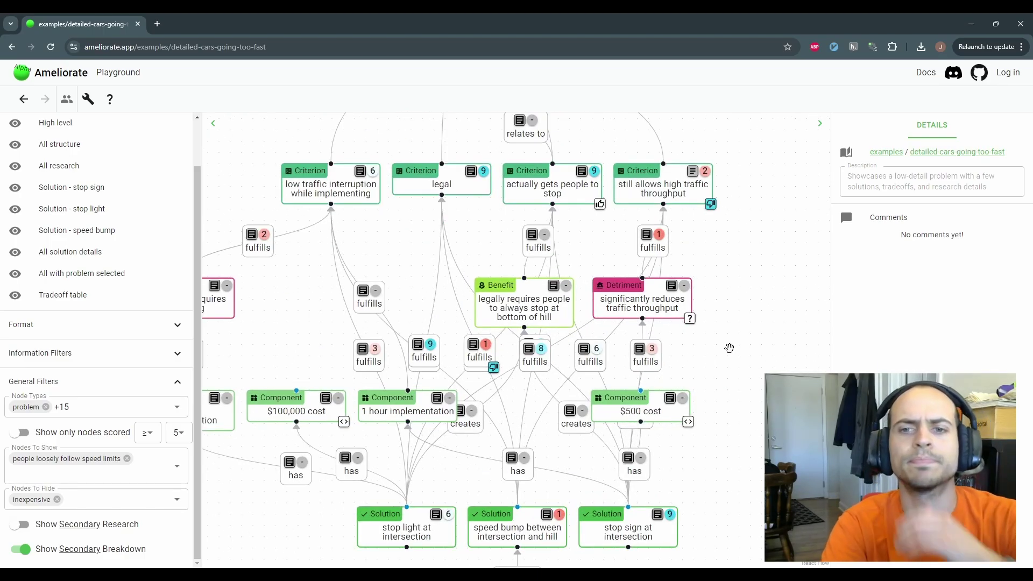
pyautogui.scroll(-3, 729, 348)
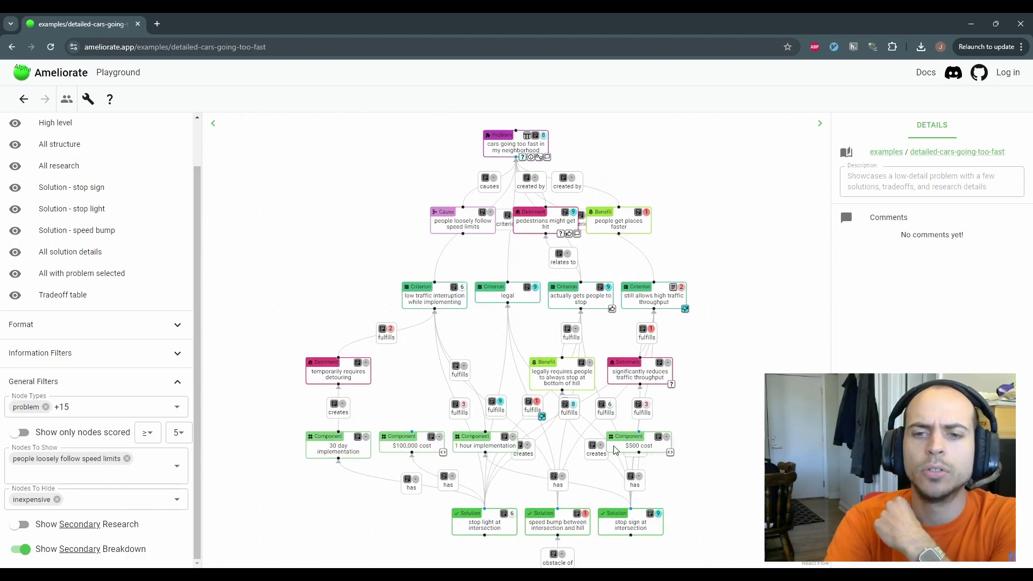
pyautogui.rightClick(616, 450)
pyautogui.click(709, 420)
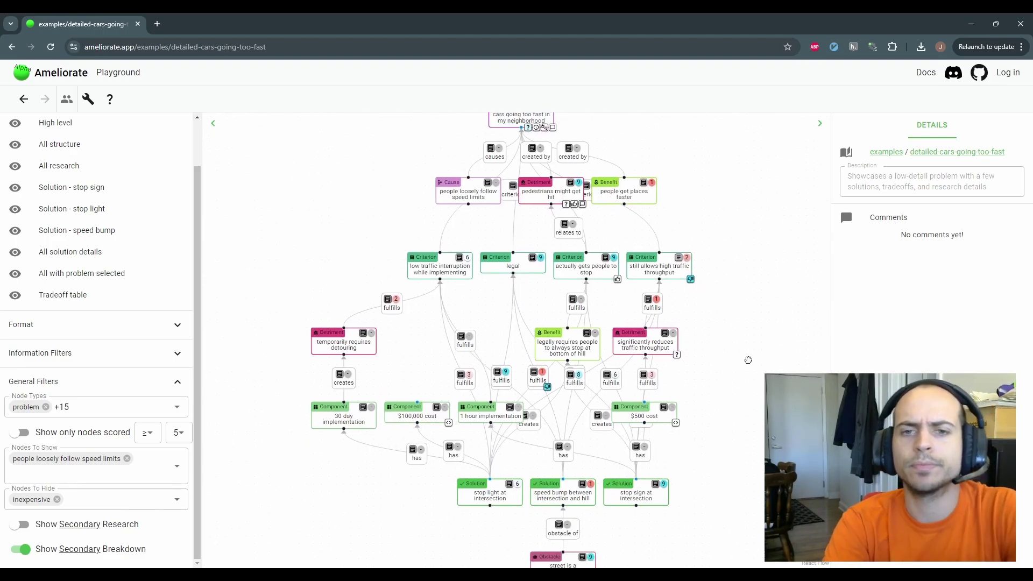
pyautogui.rightClick(474, 486)
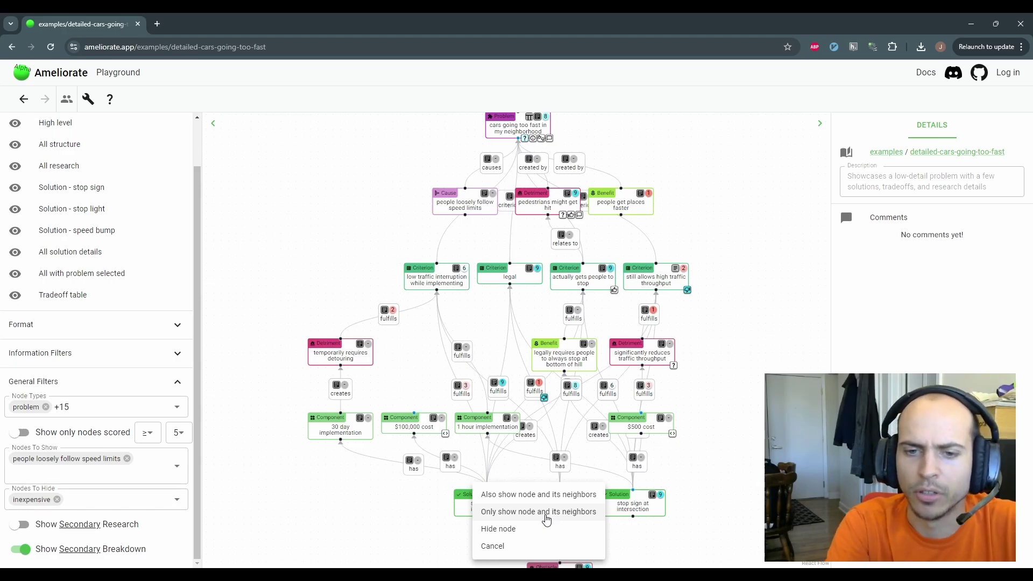
pyautogui.click(400, 496)
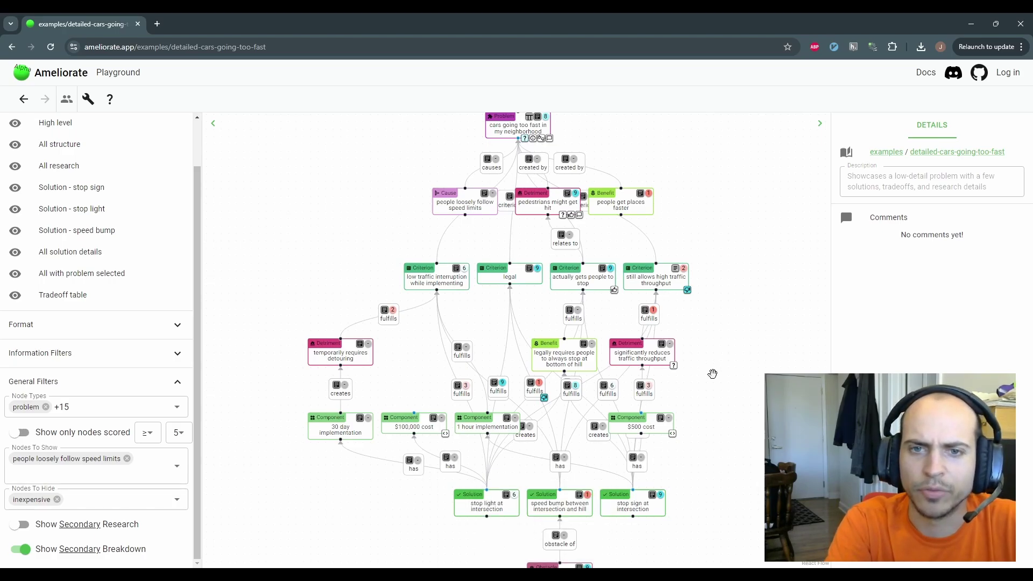
# Limit the All structure view to the "stop light at intersection" solution and its neighbors, and also show the "legally requires people to always stop" benefit's neighbors
pyautogui.click(64, 144)
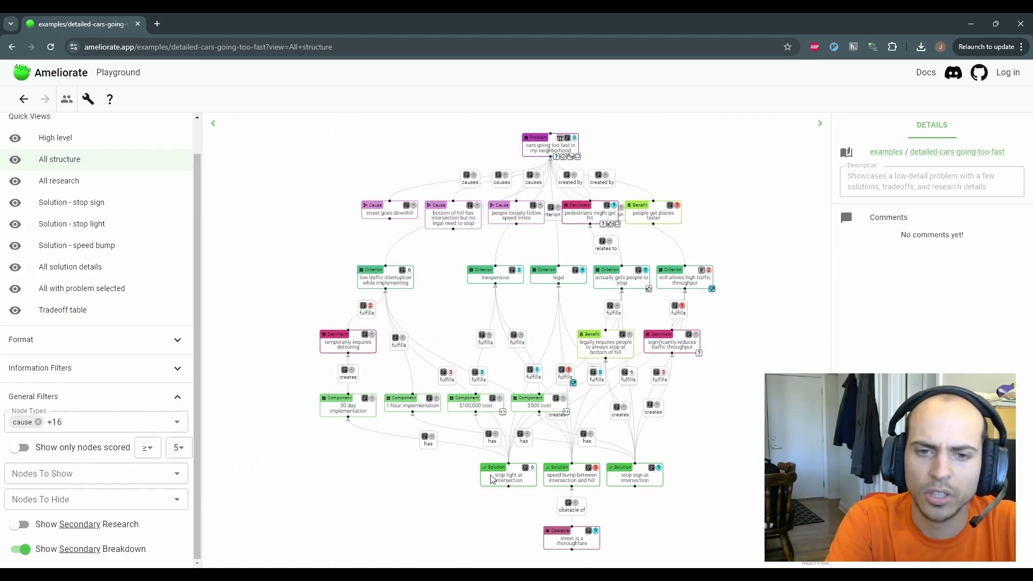
pyautogui.rightClick(491, 475)
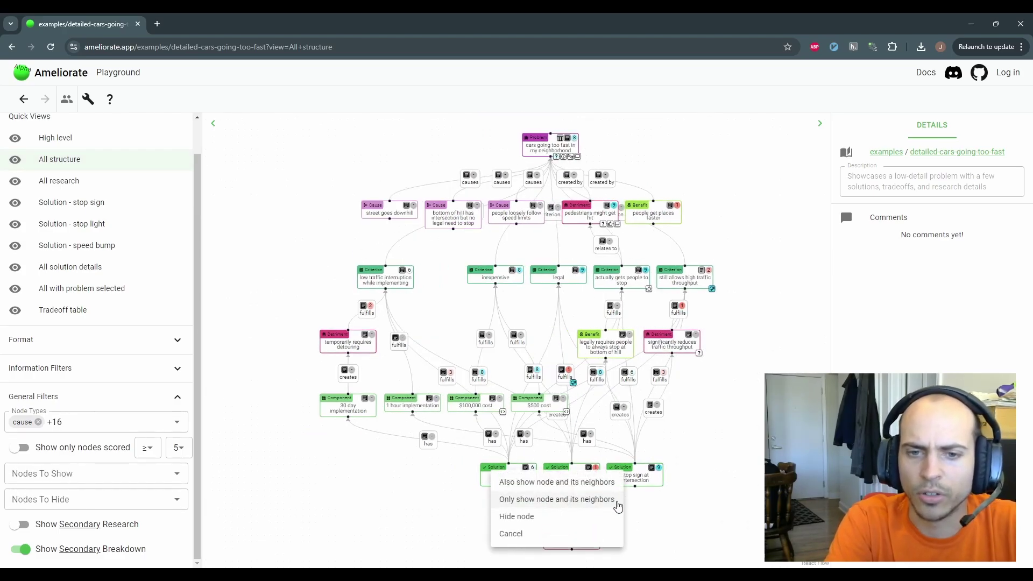
pyautogui.click(545, 500)
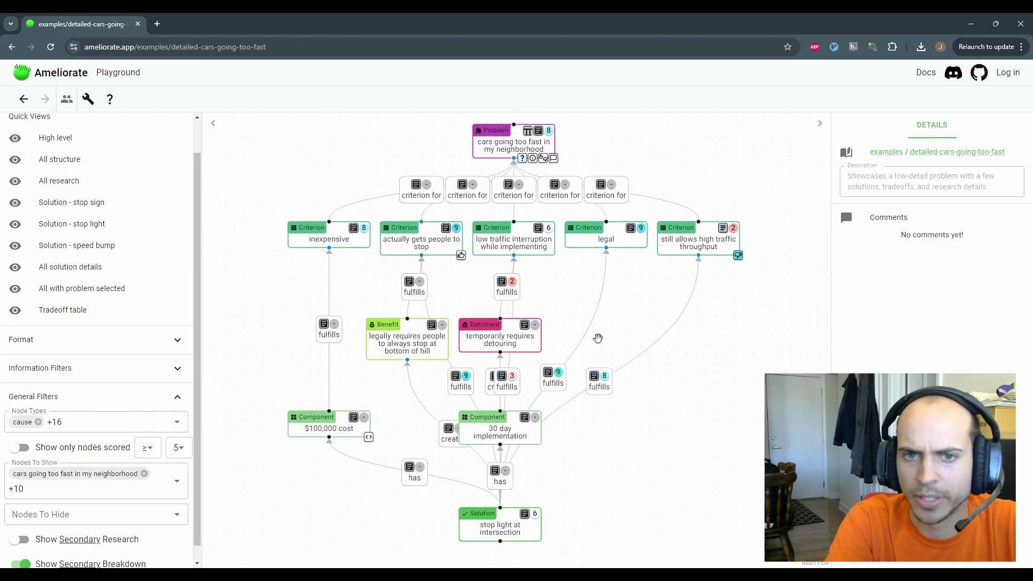
pyautogui.rightClick(375, 348)
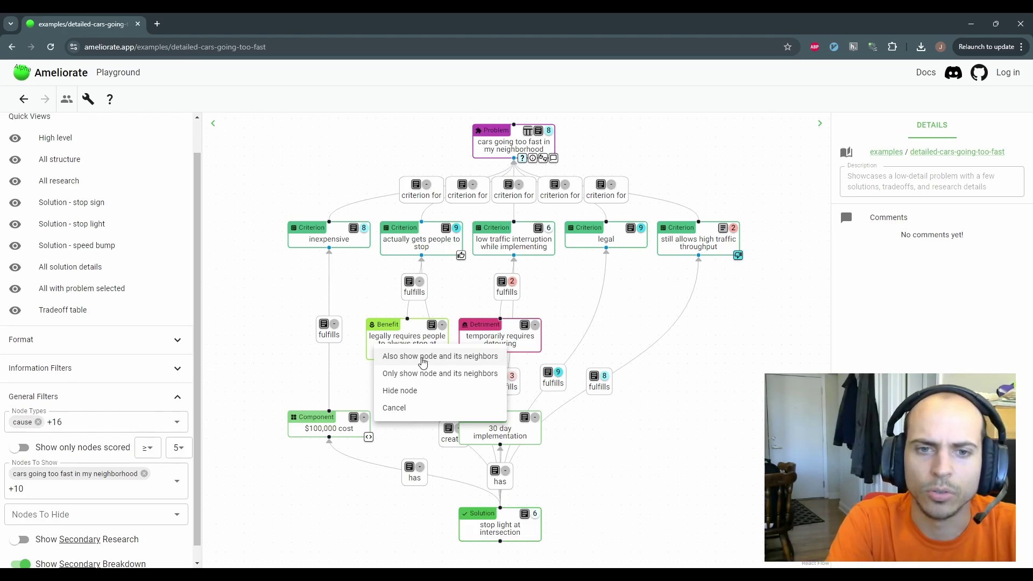
pyautogui.click(422, 357)
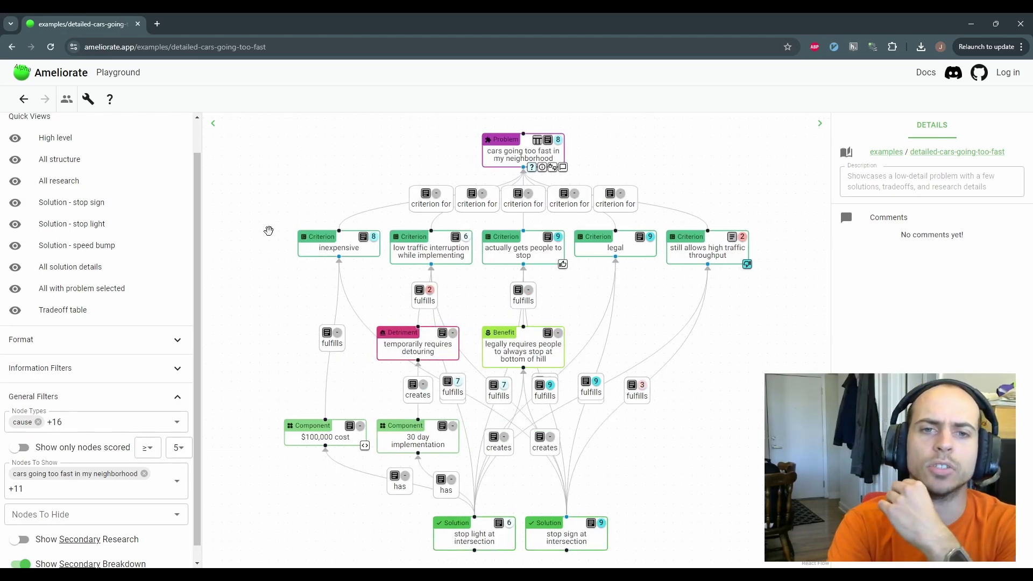
# Turn on flashlight mode and reveal the neighbors of the "legal" criterion, "stop sign at intersection" solution and "actually gets people to stop" criterion
pyautogui.click(87, 99)
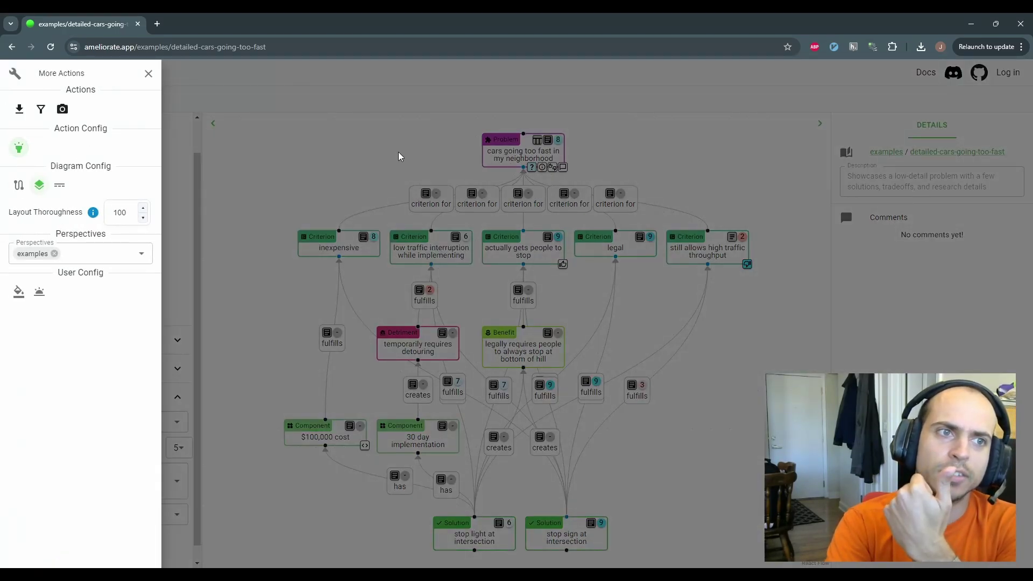
pyautogui.click(330, 150)
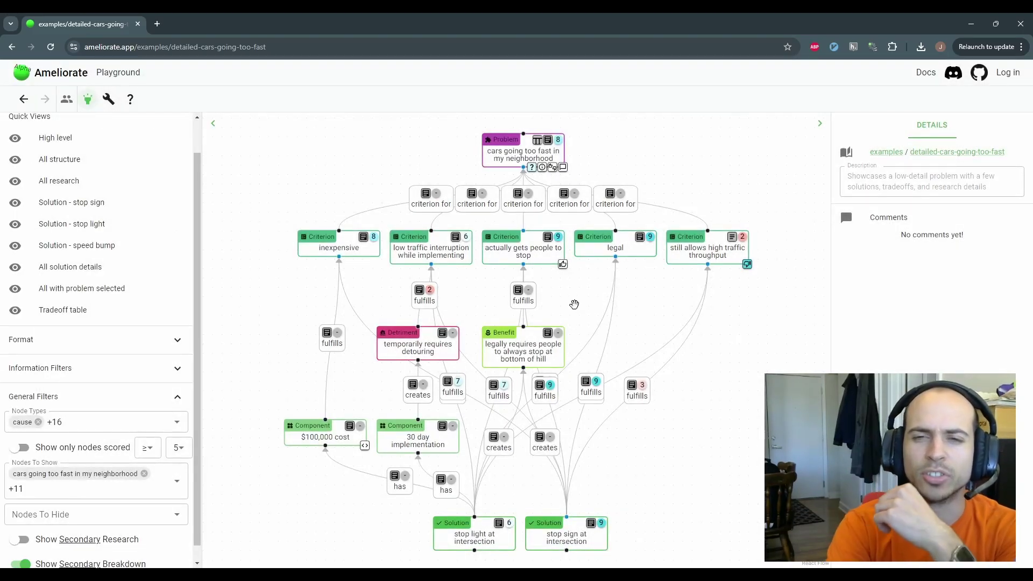
pyautogui.click(596, 252)
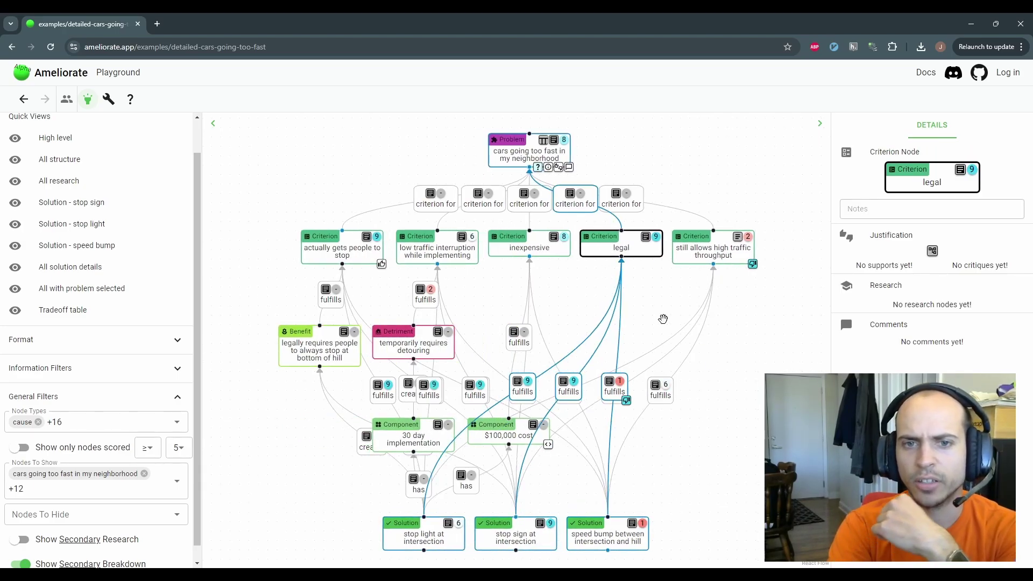
pyautogui.moveTo(667, 515); pyautogui.dragTo(678, 459)
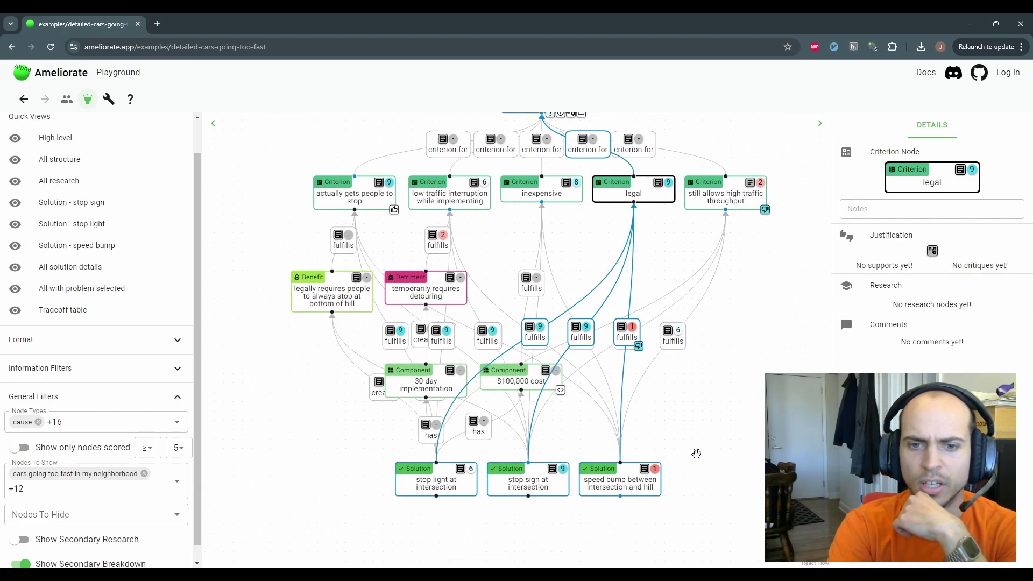
pyautogui.click(502, 508)
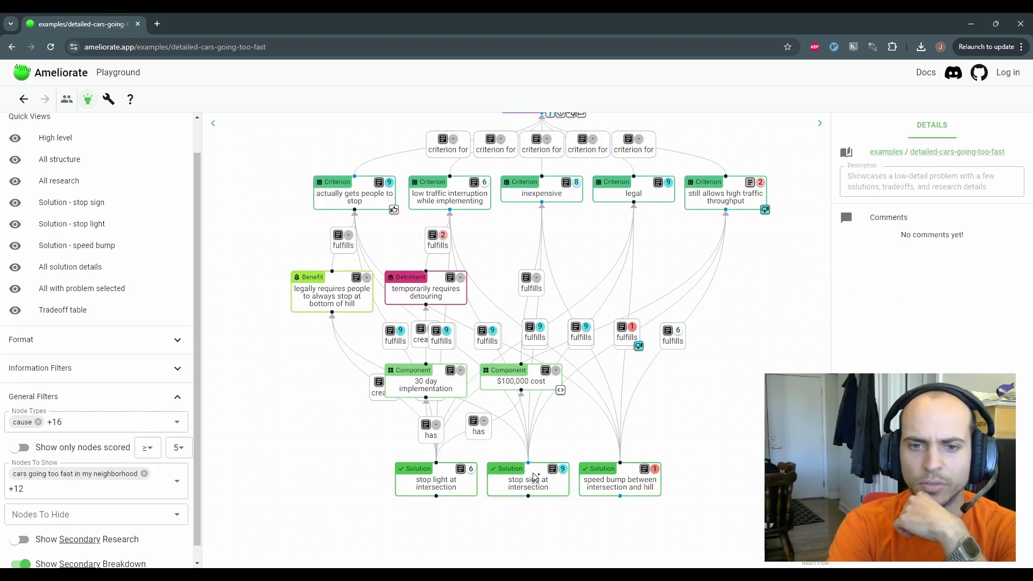
pyautogui.click(505, 483)
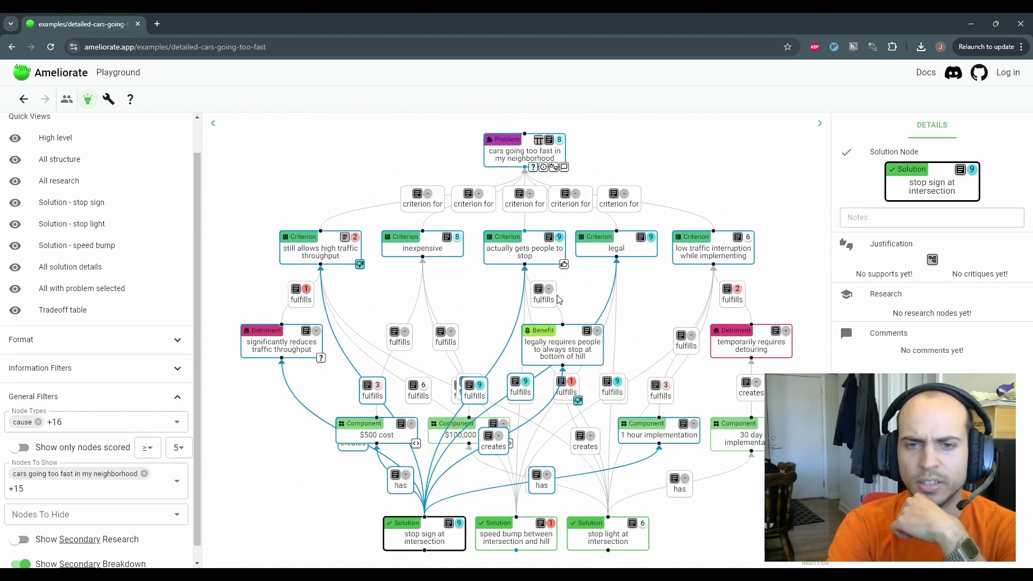
pyautogui.click(537, 253)
pyautogui.click(369, 233)
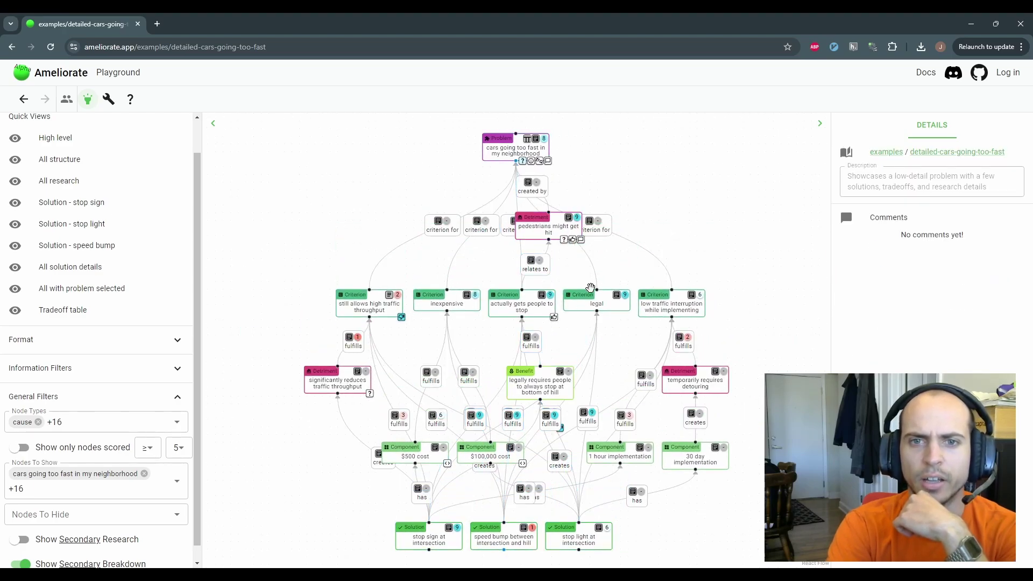
# Turn off flashlight mode and set the diagram's Layout Thoroughness to 1
pyautogui.click(108, 99)
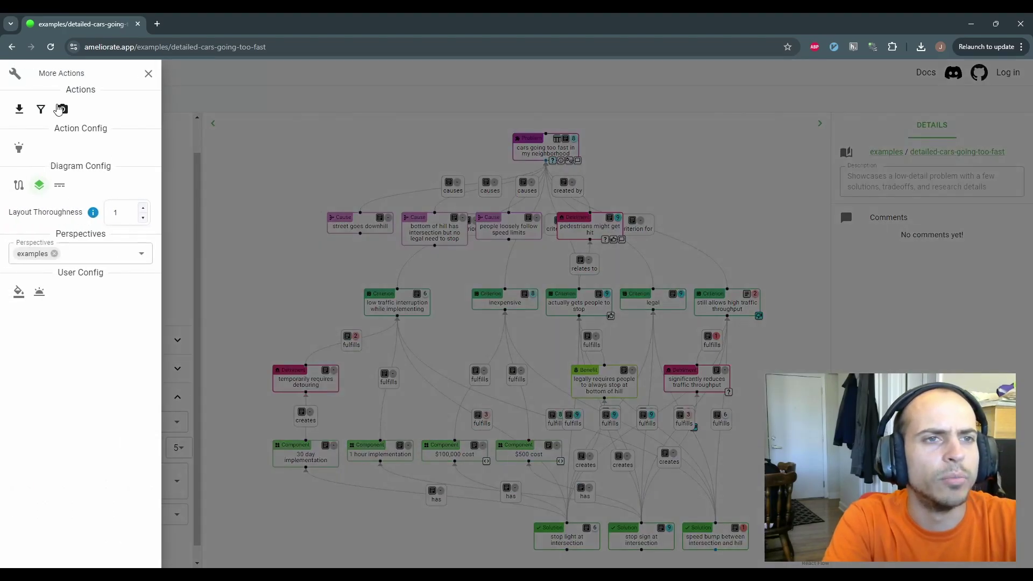
pyautogui.click(127, 215)
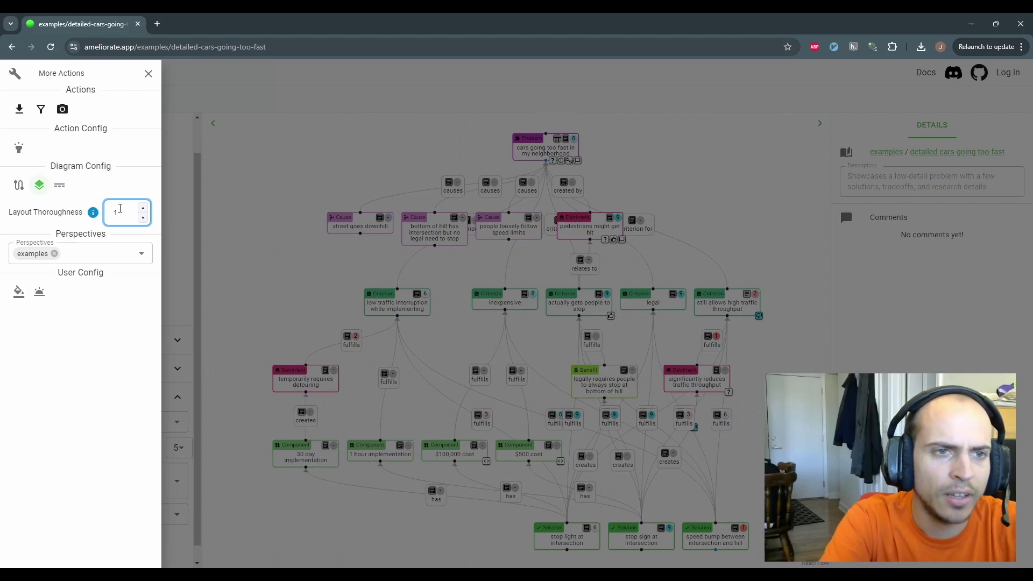
pyautogui.click(225, 210)
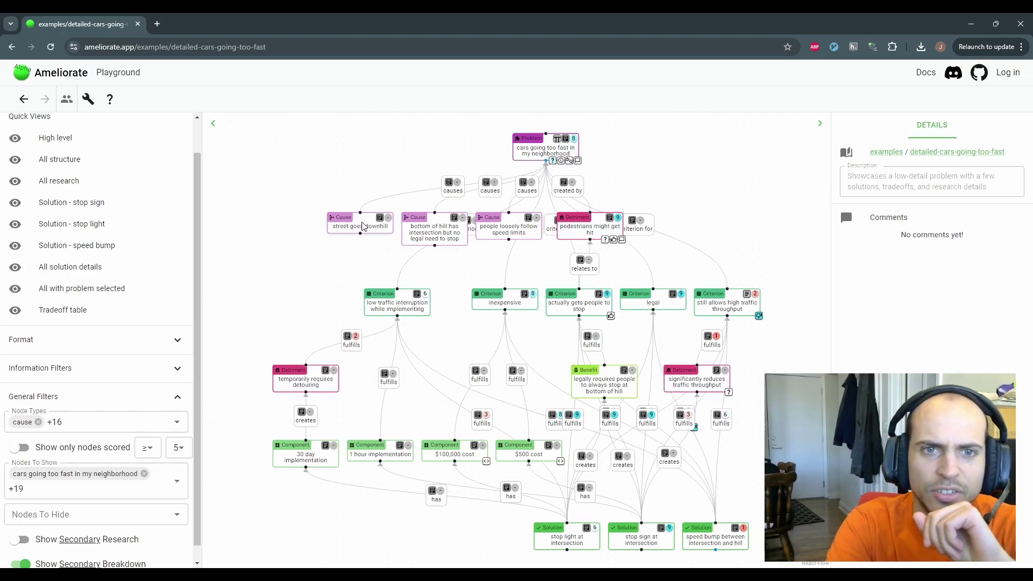
pyautogui.moveTo(473, 260); pyautogui.dragTo(437, 241)
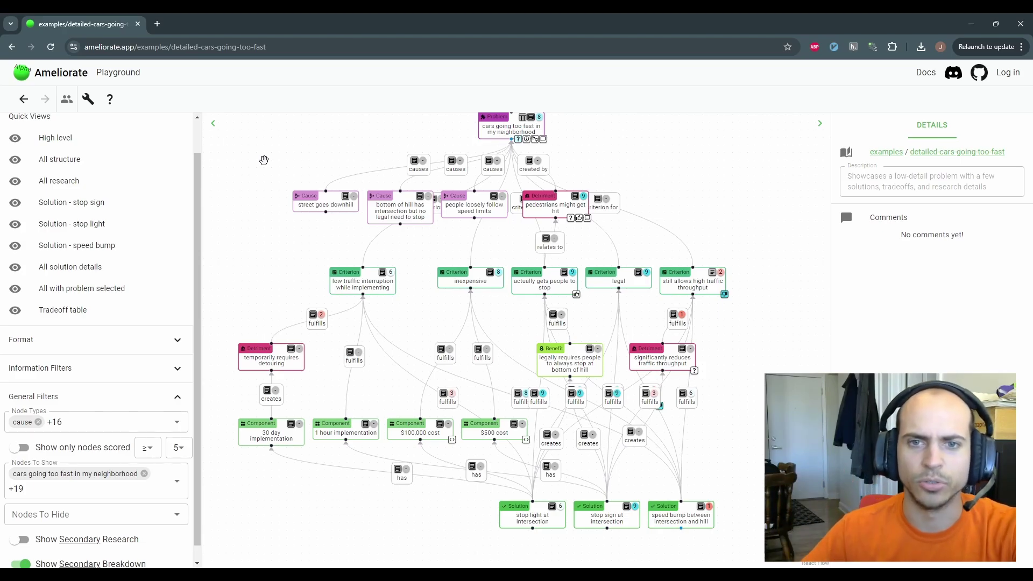
# Check the explanation of Layout Thoroughness and set its value to 100
pyautogui.click(87, 99)
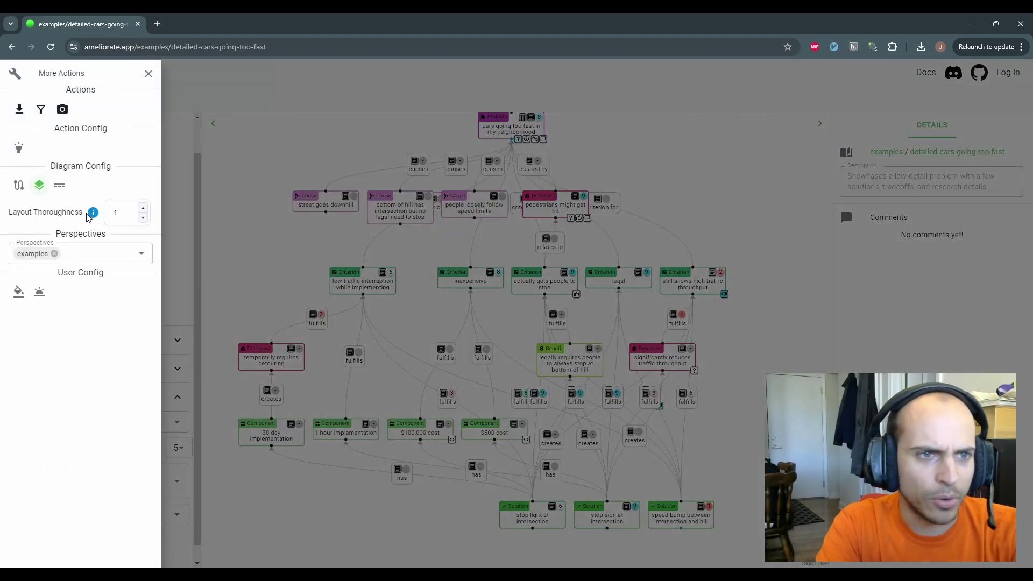
pyautogui.moveTo(93, 214)
pyautogui.click(125, 214)
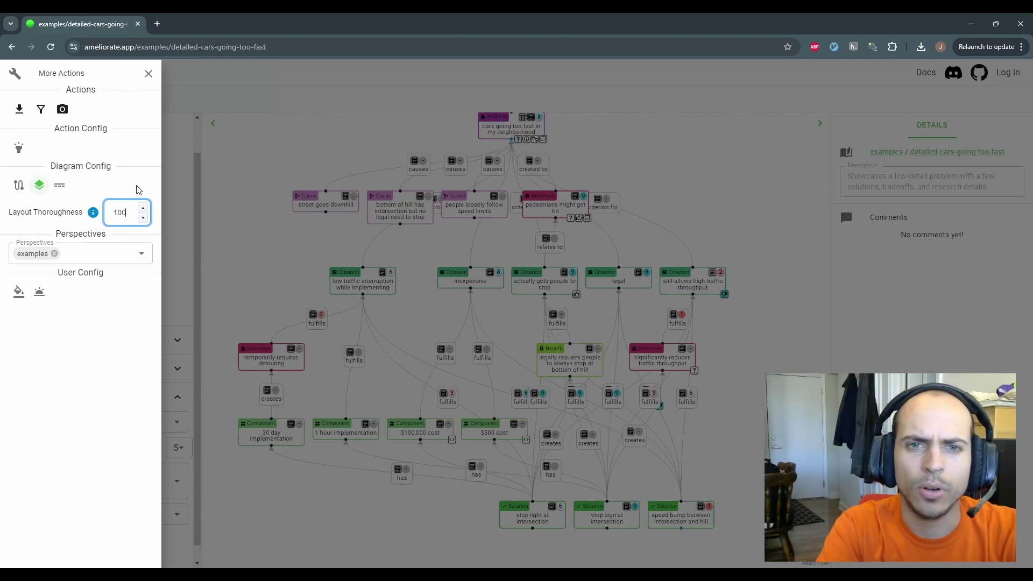
pyautogui.click(137, 190)
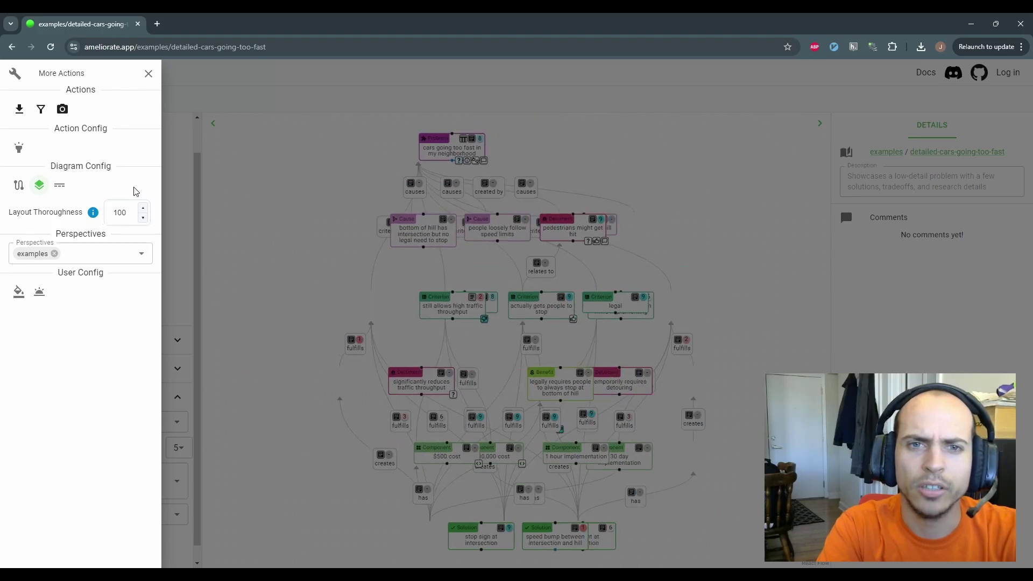
pyautogui.click(651, 168)
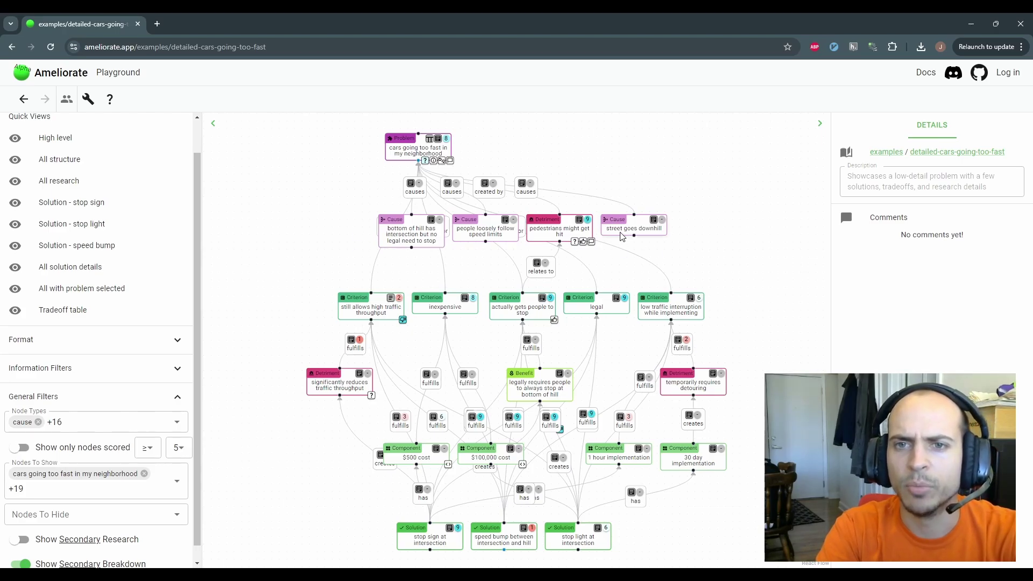
# Inspect the "street goes downhill" and "people loosely follow speed limits" causes in the rearranged layout and clear the selection
pyautogui.click(609, 235)
pyautogui.click(466, 241)
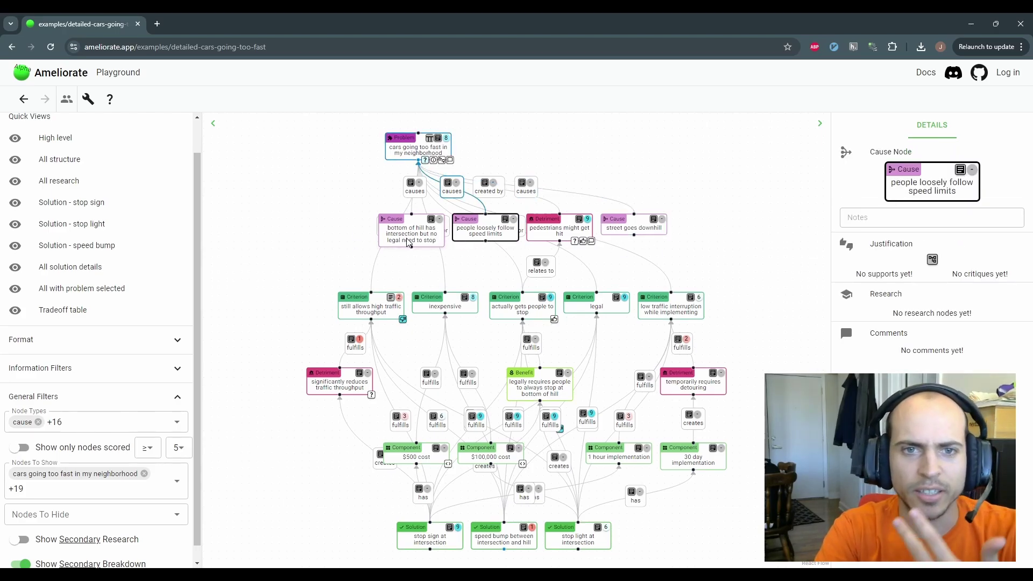
pyautogui.click(322, 199)
# Set the Layout Thoroughness to 1 again and look over the remaining diagram configuration options
pyautogui.click(88, 99)
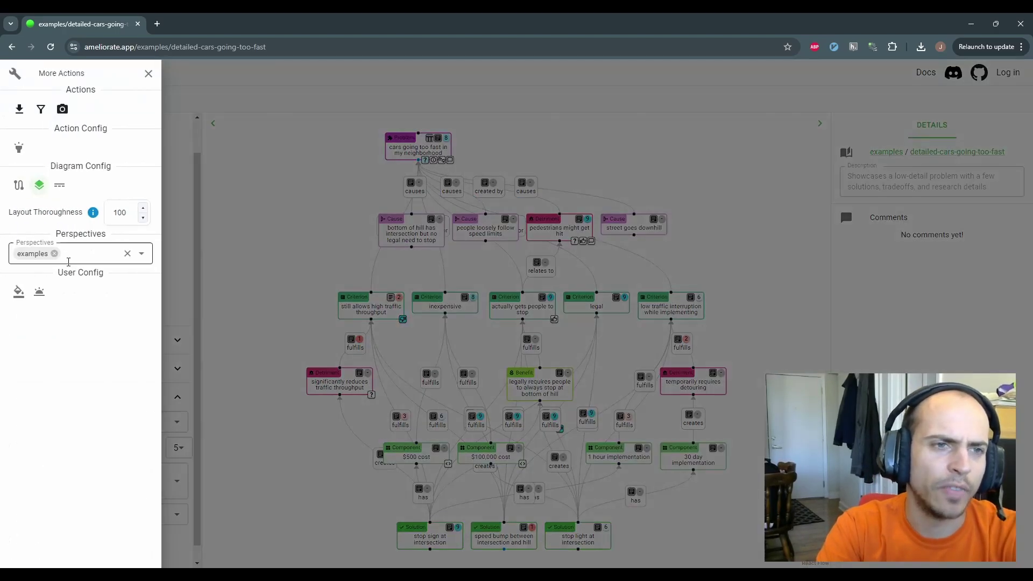
pyautogui.click(130, 217)
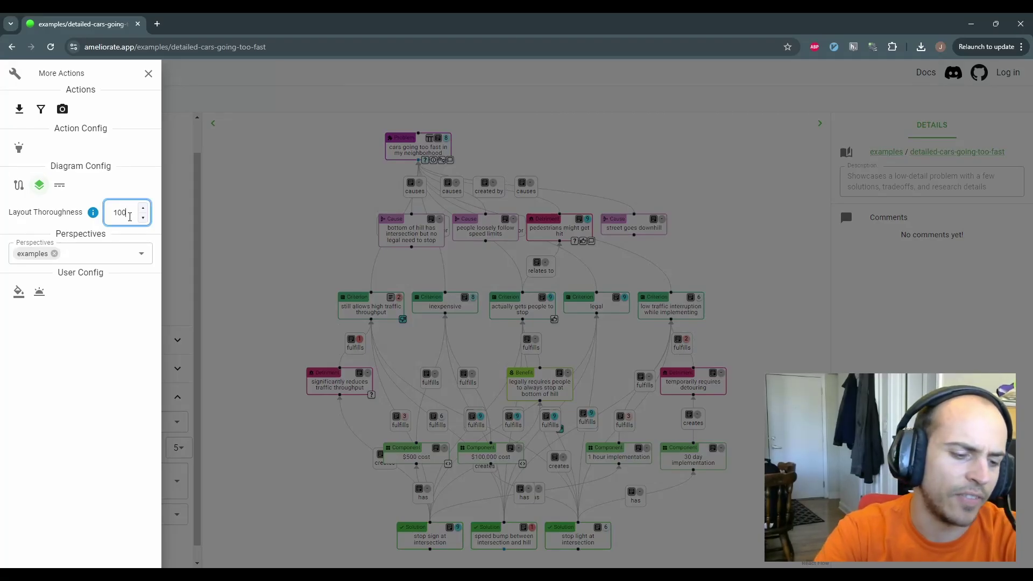
pyautogui.click(75, 361)
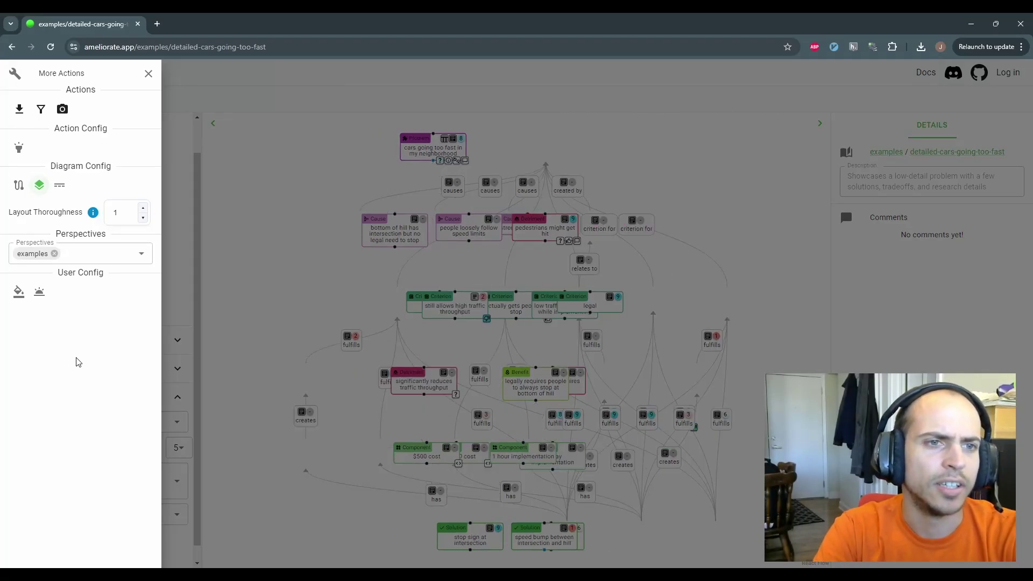
pyautogui.click(221, 251)
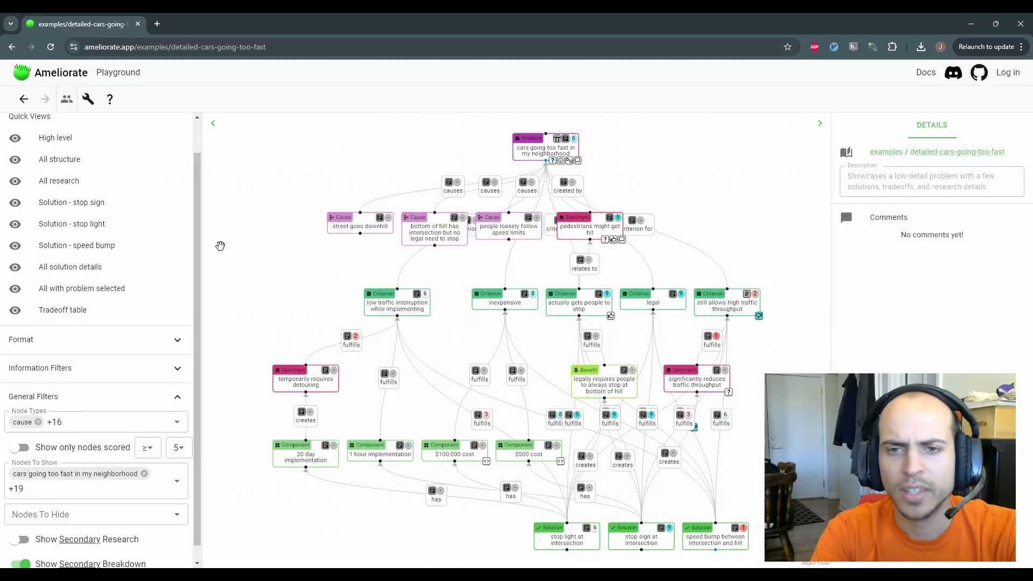
pyautogui.click(88, 99)
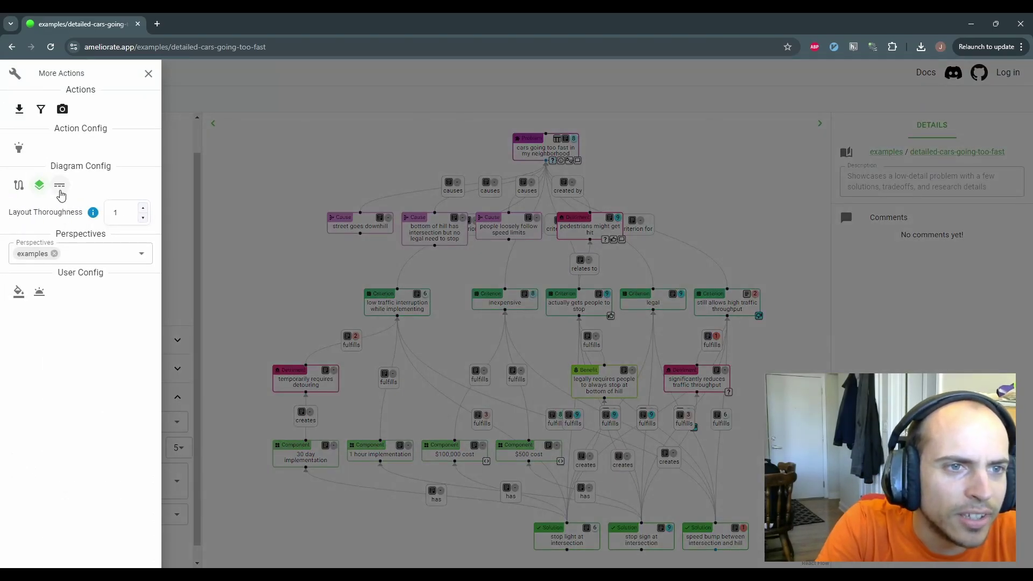
pyautogui.click(263, 182)
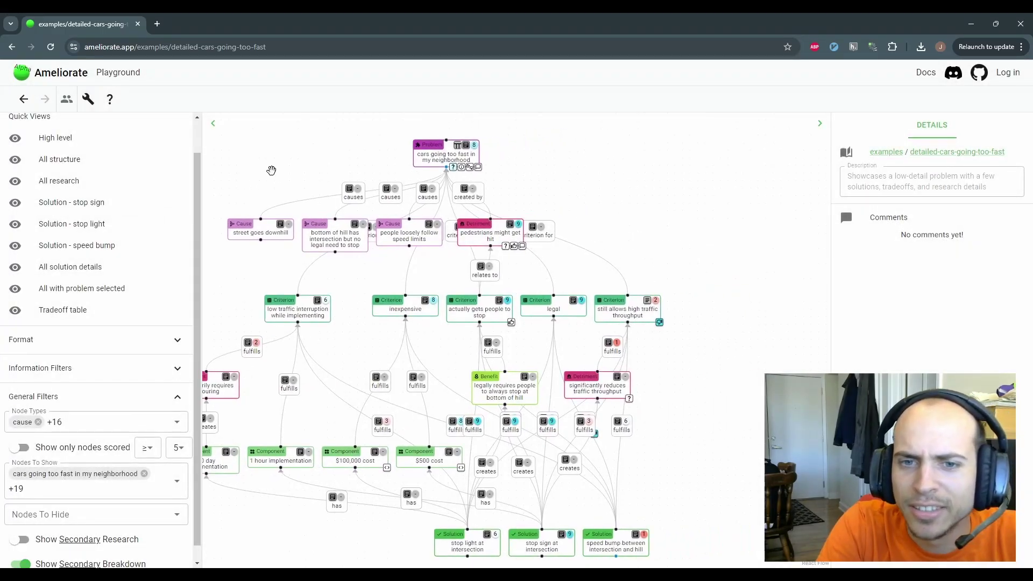
# Apply the All solution details quick view and remove the criterion type from the Node Types filter
pyautogui.click(70, 266)
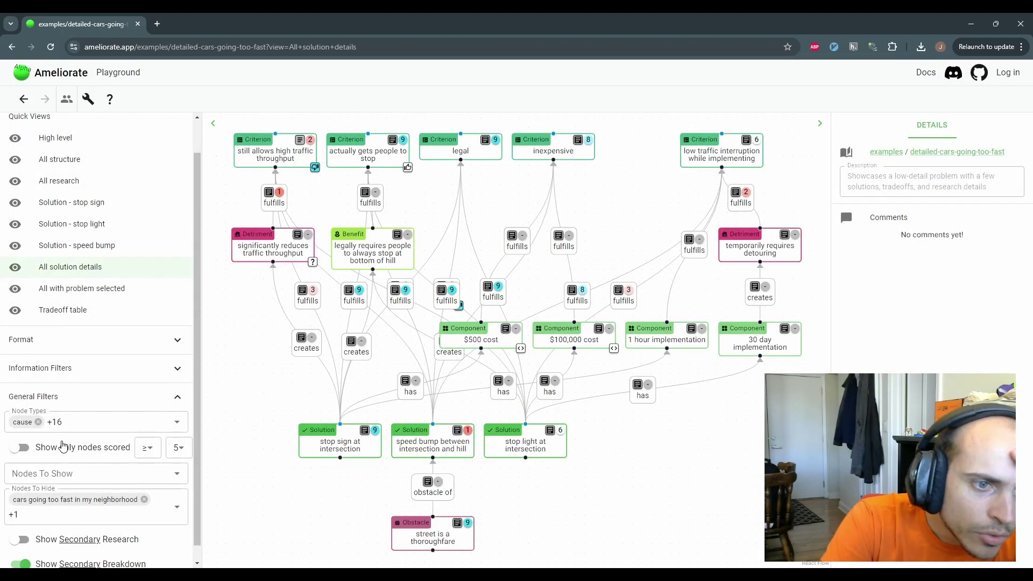
pyautogui.click(104, 425)
pyautogui.click(129, 422)
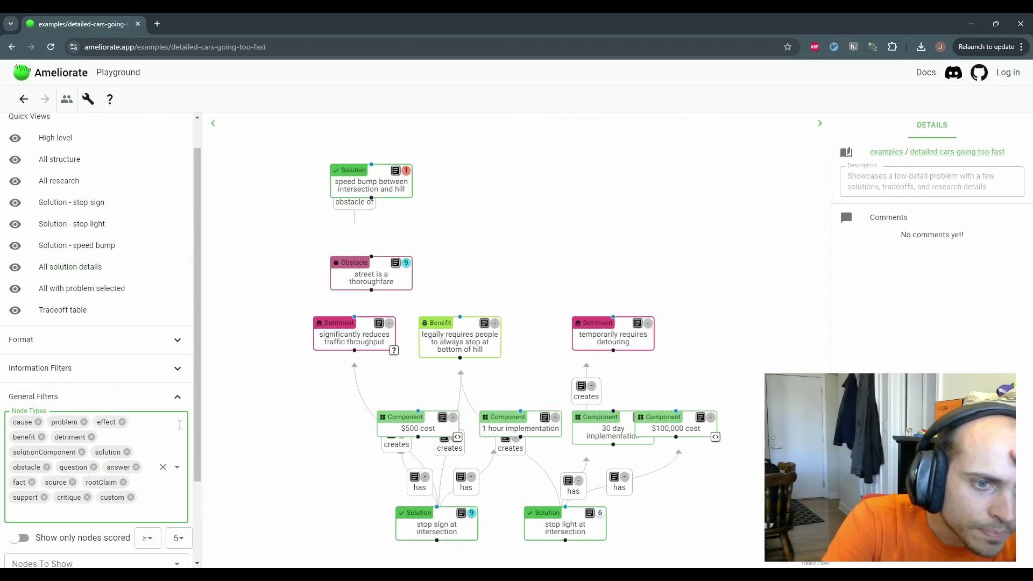
pyautogui.click(189, 420)
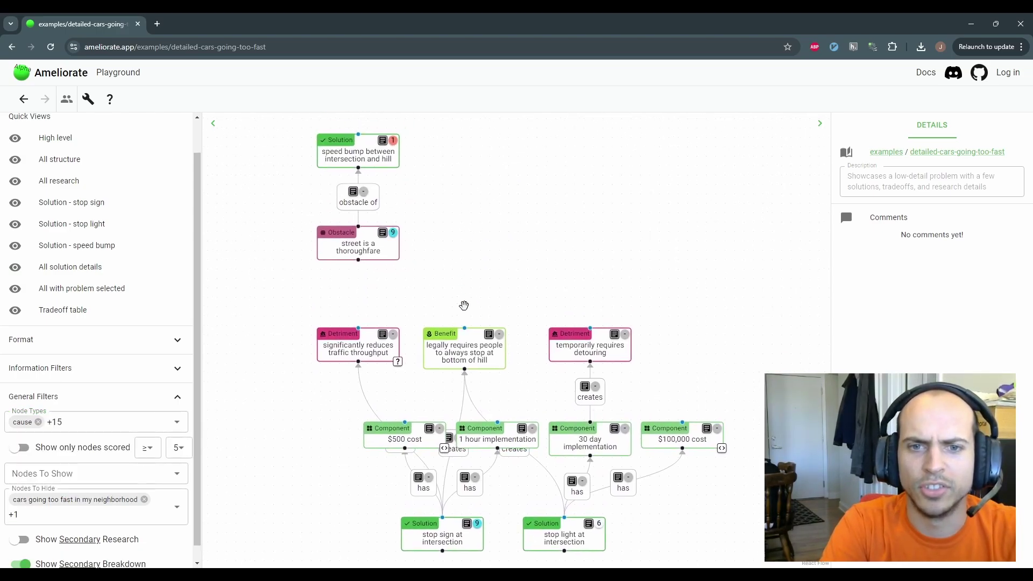
# Highlight the connections of the "stop light at intersection" solution and clear the selection
pyautogui.click(561, 542)
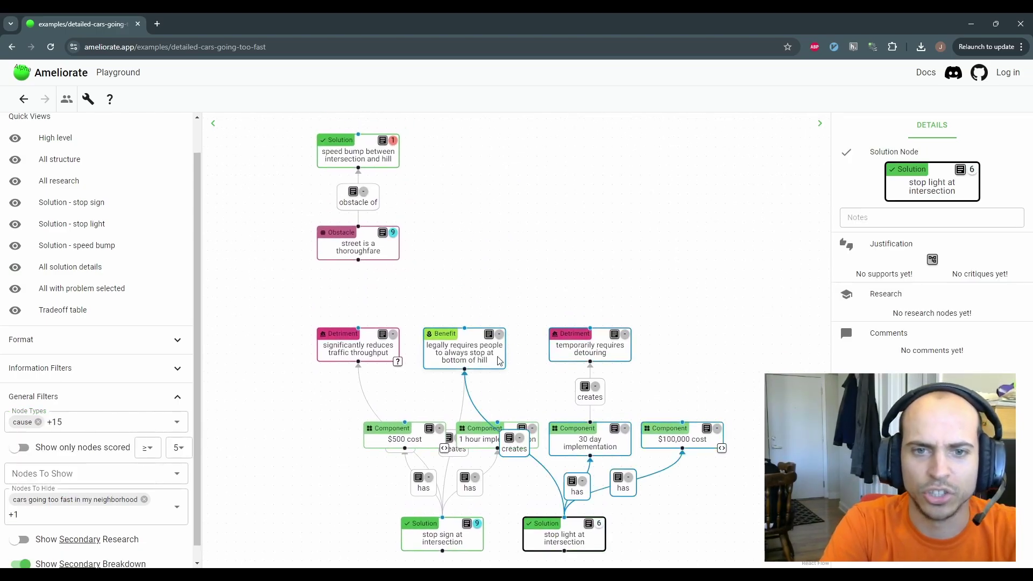
pyautogui.click(470, 281)
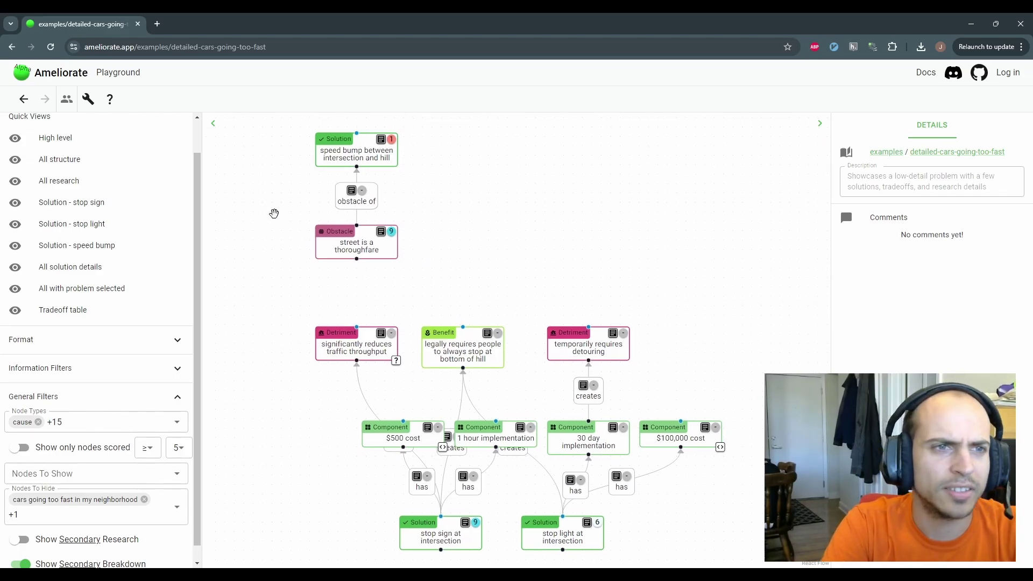
# Enable the diagram configuration option that layers separate node groups together, alongside the active layering option
pyautogui.click(88, 99)
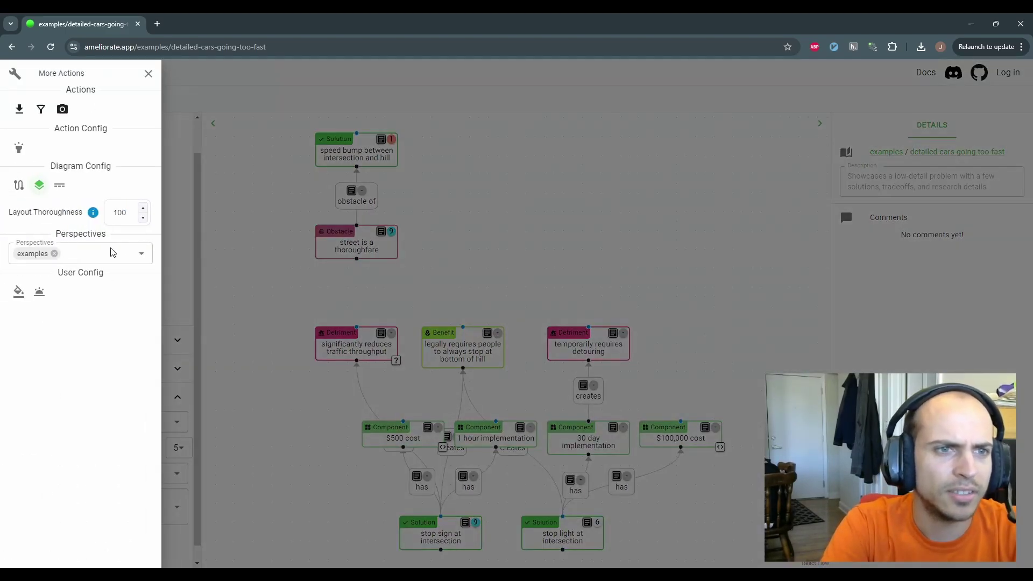
pyautogui.click(57, 189)
pyautogui.click(226, 217)
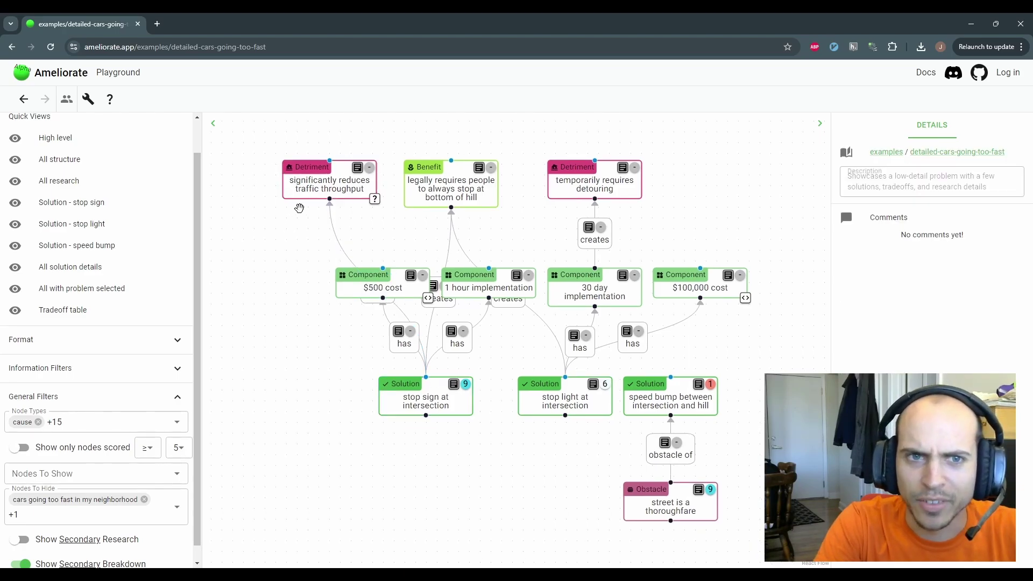
# Turn on the user configuration option that fills the diagram nodes with solid color
pyautogui.click(84, 100)
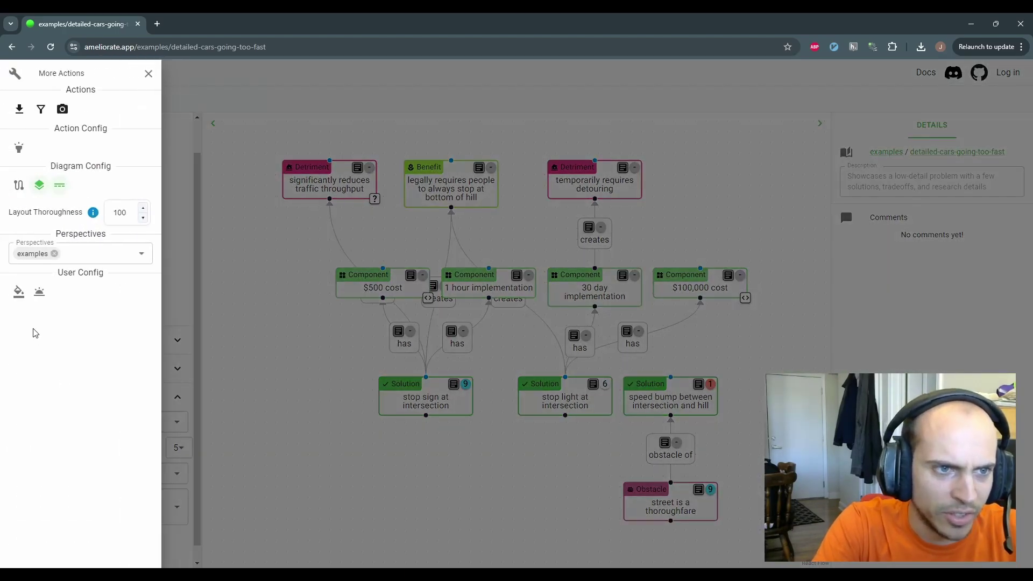
pyautogui.click(19, 298)
pyautogui.click(346, 271)
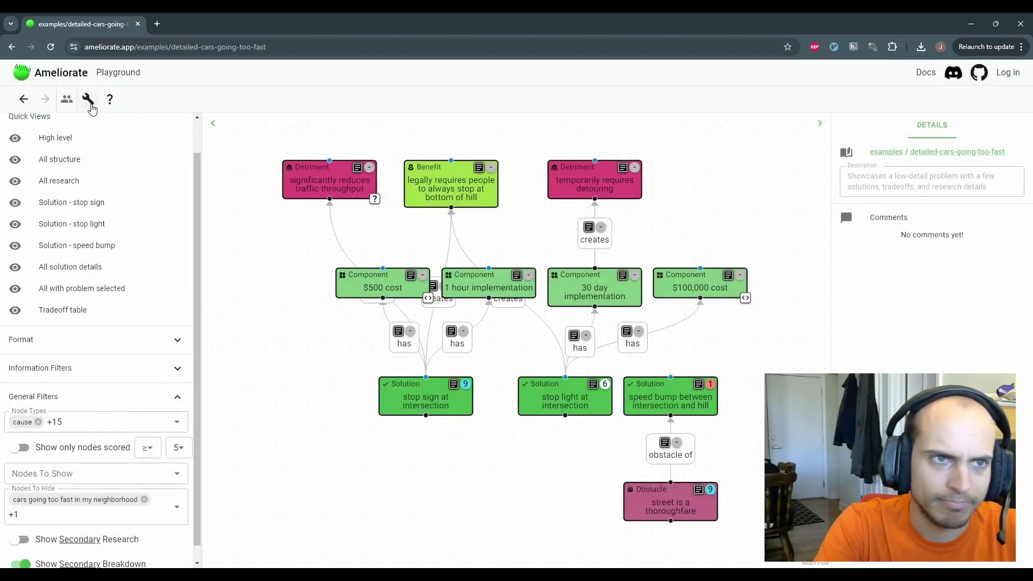
pyautogui.click(91, 104)
pyautogui.click(143, 116)
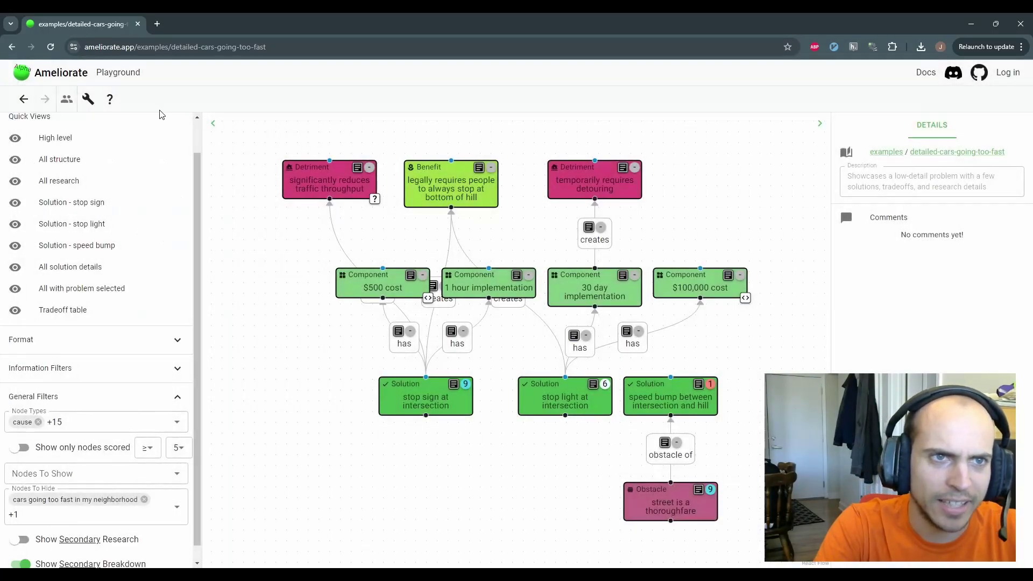
pyautogui.click(91, 103)
pyautogui.click(231, 317)
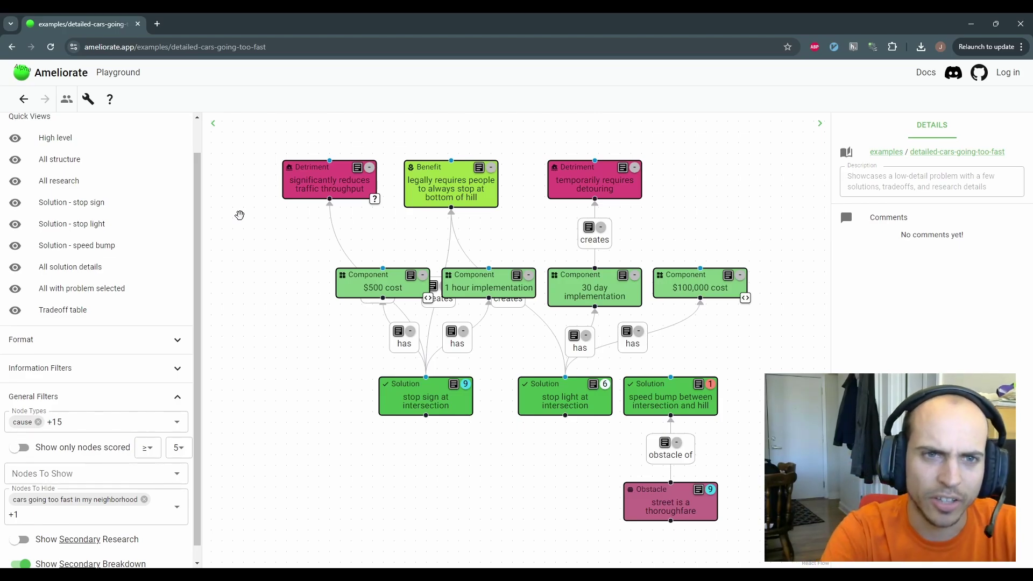
# Turn off the solid color fill so the nodes show only colored borders and labels
pyautogui.click(87, 99)
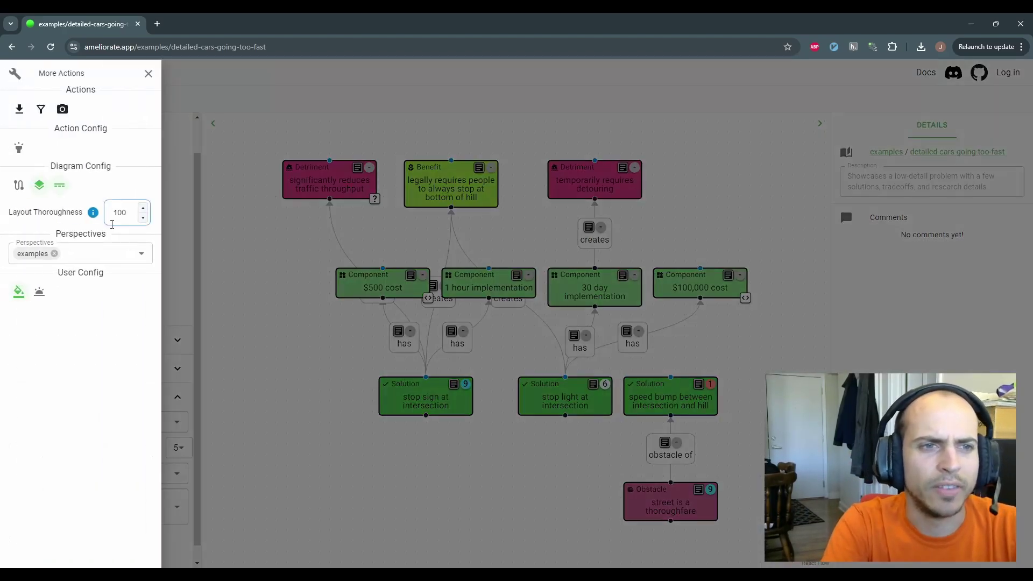
pyautogui.click(17, 297)
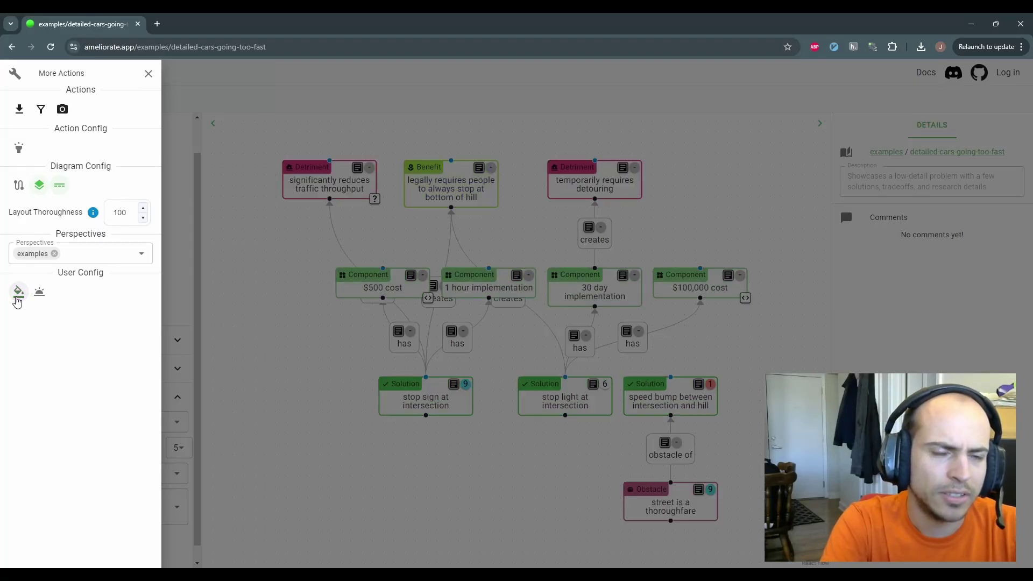
pyautogui.click(253, 317)
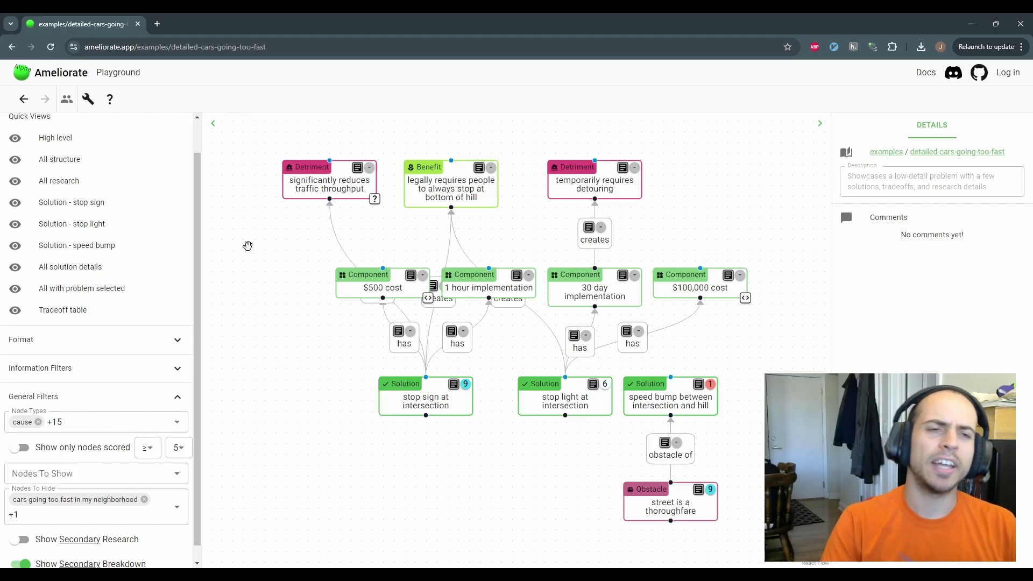
# Fill the diagram nodes with solid color again through the user configuration
pyautogui.click(88, 99)
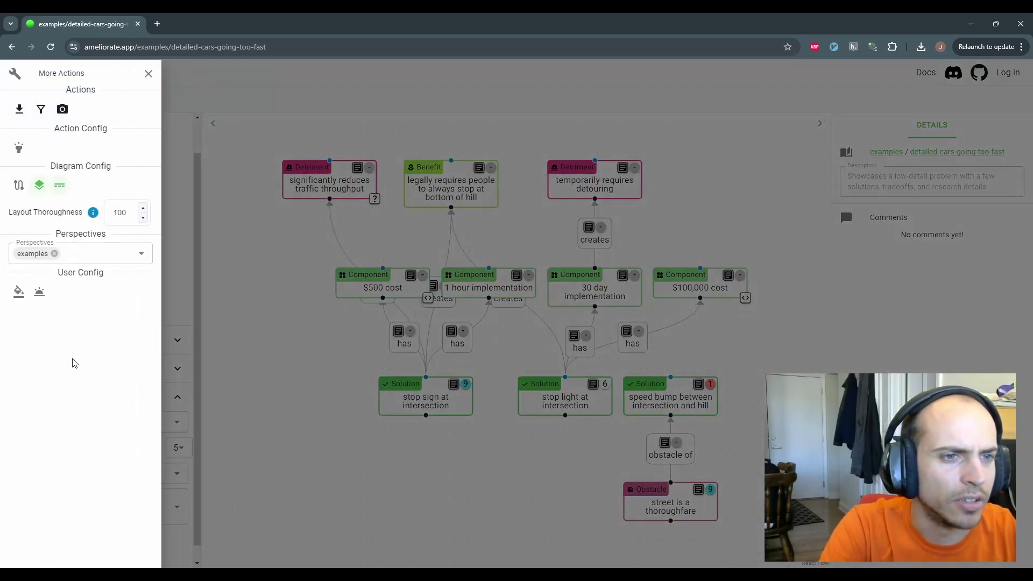
pyautogui.click(16, 302)
pyautogui.click(237, 301)
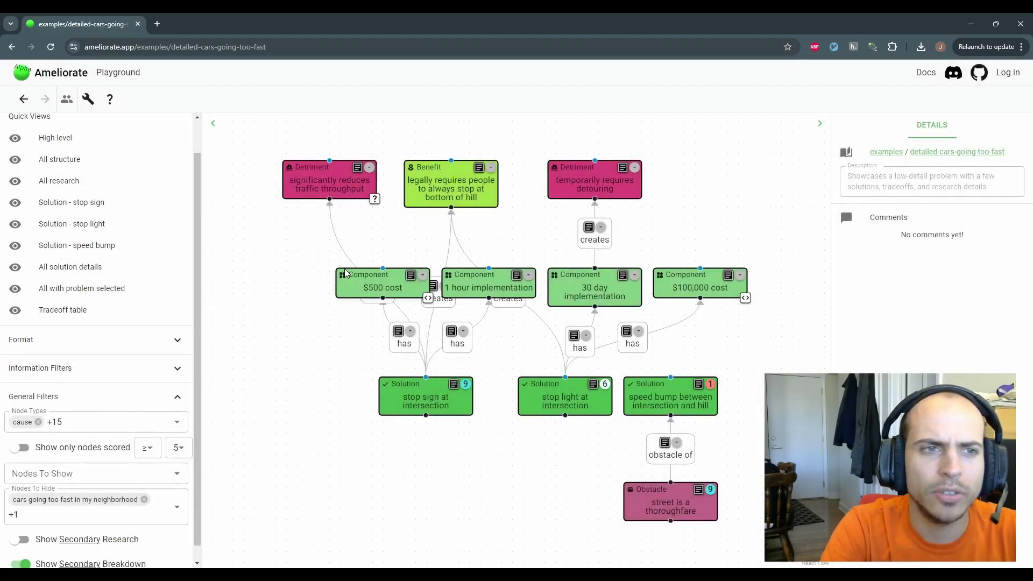
# Apply the All structure quick view to the diagram and collapse the General Filters section
pyautogui.click(79, 160)
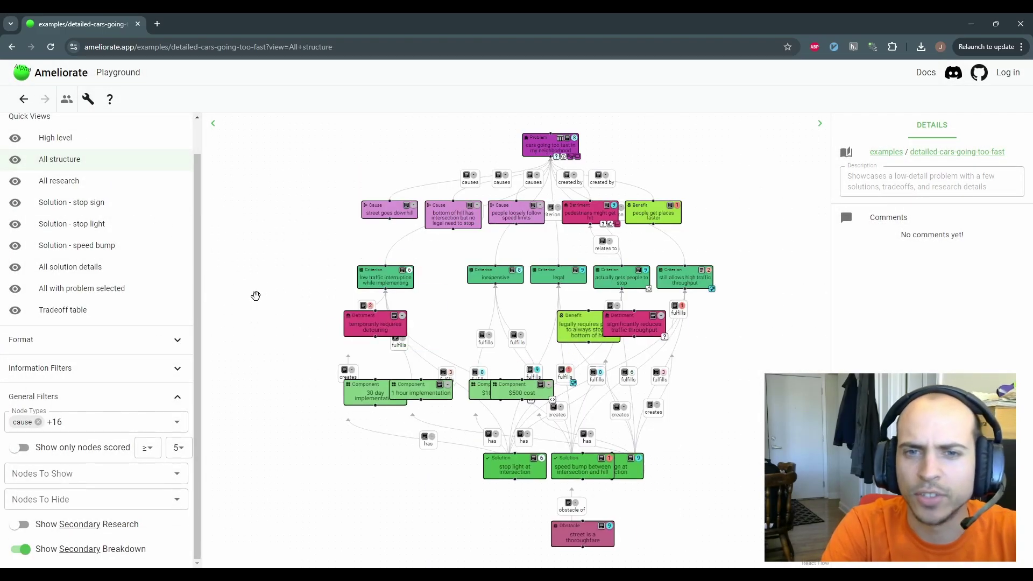
pyautogui.scroll(-6, 412, 313)
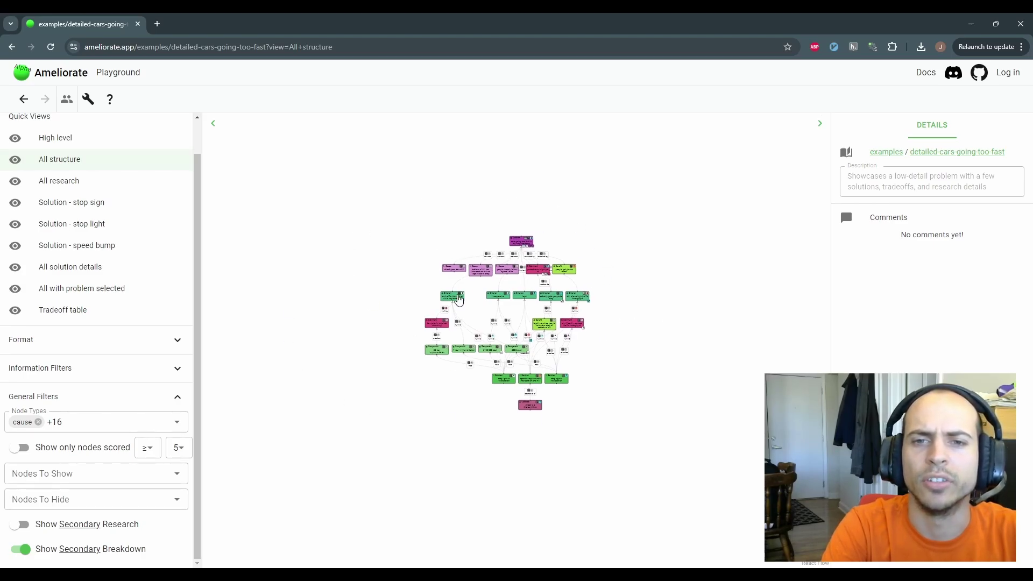
pyautogui.scroll(5, 465, 295)
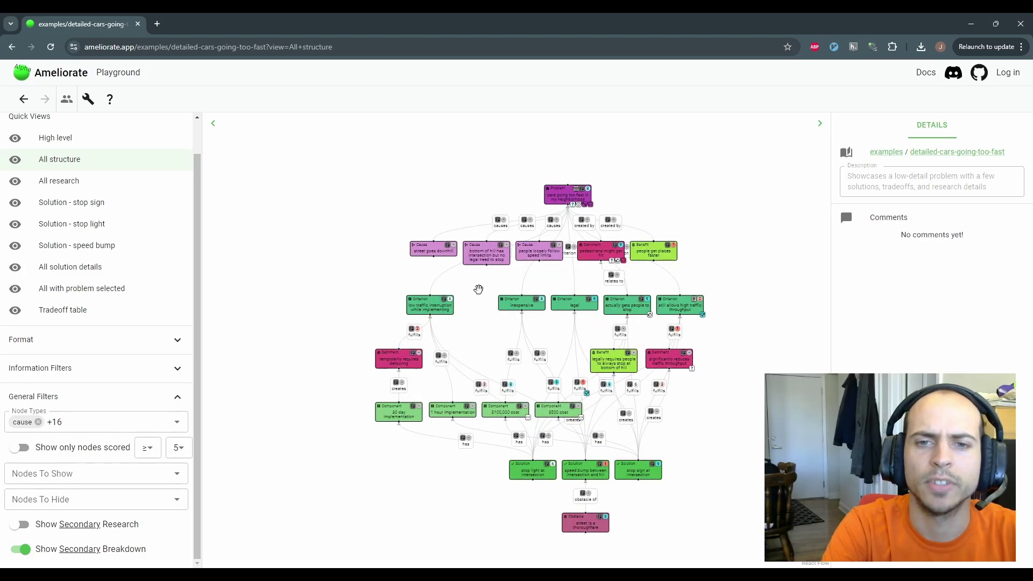
pyautogui.scroll(1, 468, 292)
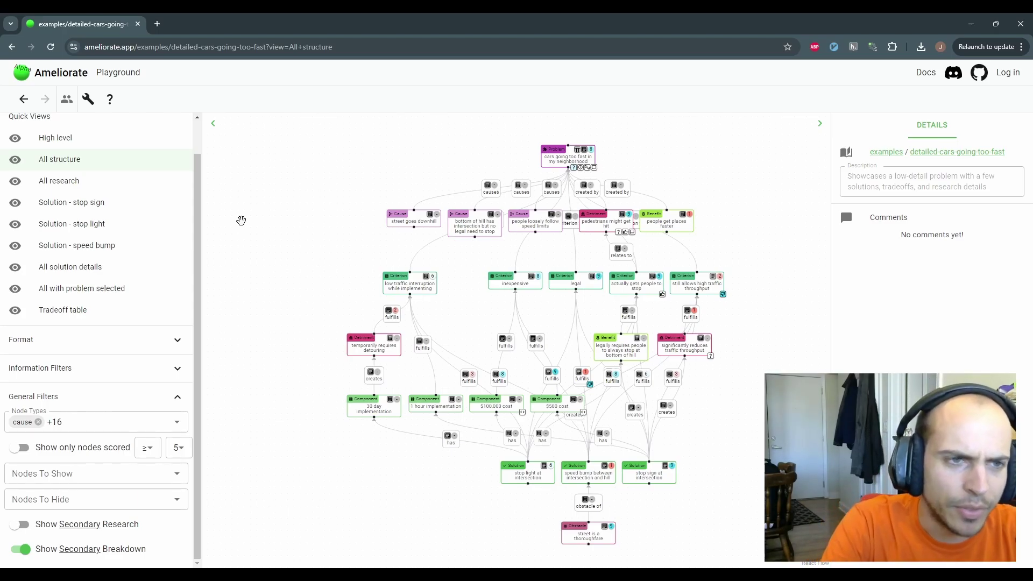
pyautogui.scroll(1, 109, 249)
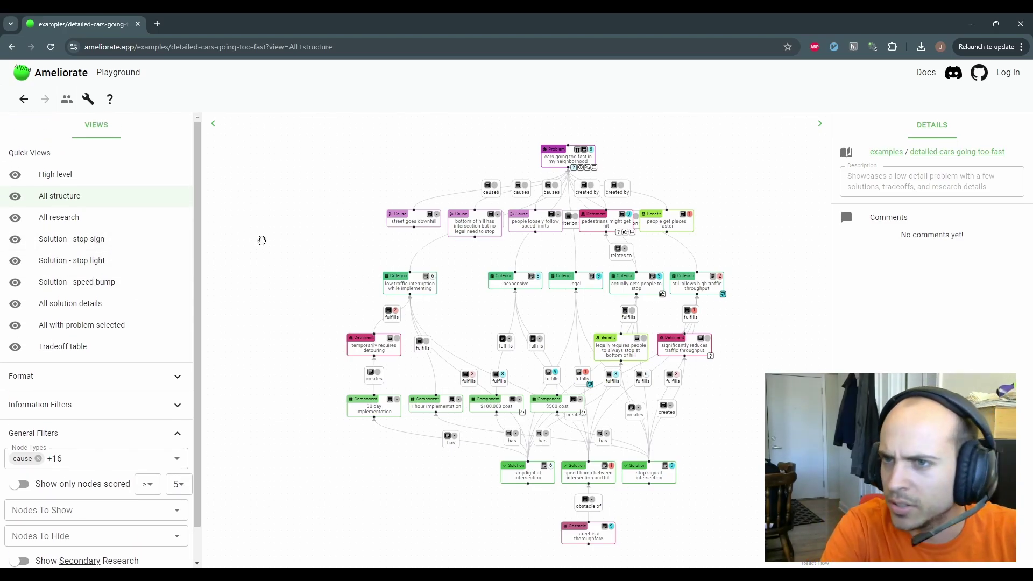
pyautogui.click(75, 433)
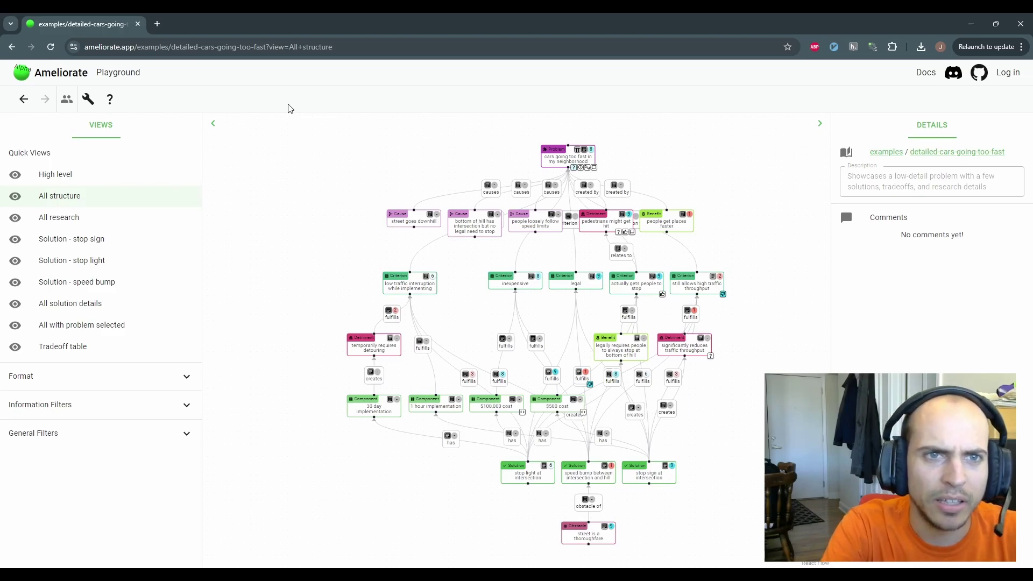
# Open the browser developer tools, narrow the page until Details and Views share one pane, and switch between Details and Views
pyautogui.press('F12')
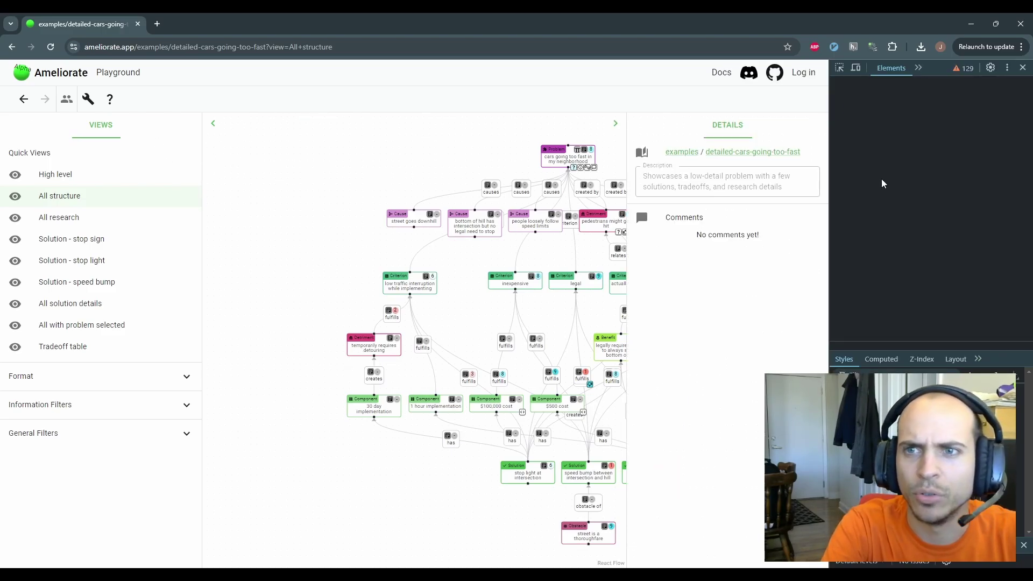
pyautogui.moveTo(828, 223); pyautogui.dragTo(691, 246)
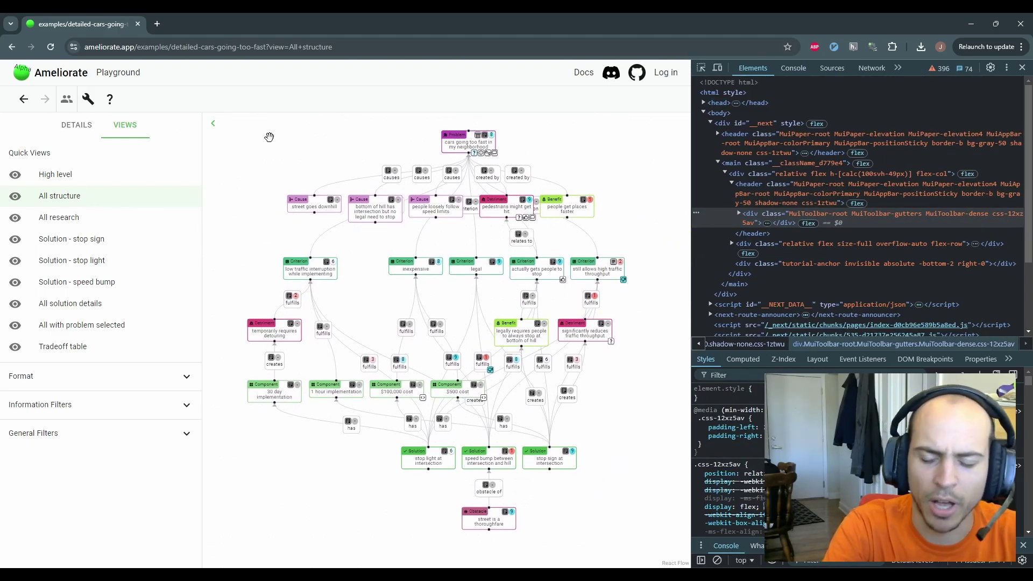
pyautogui.click(80, 129)
pyautogui.click(115, 135)
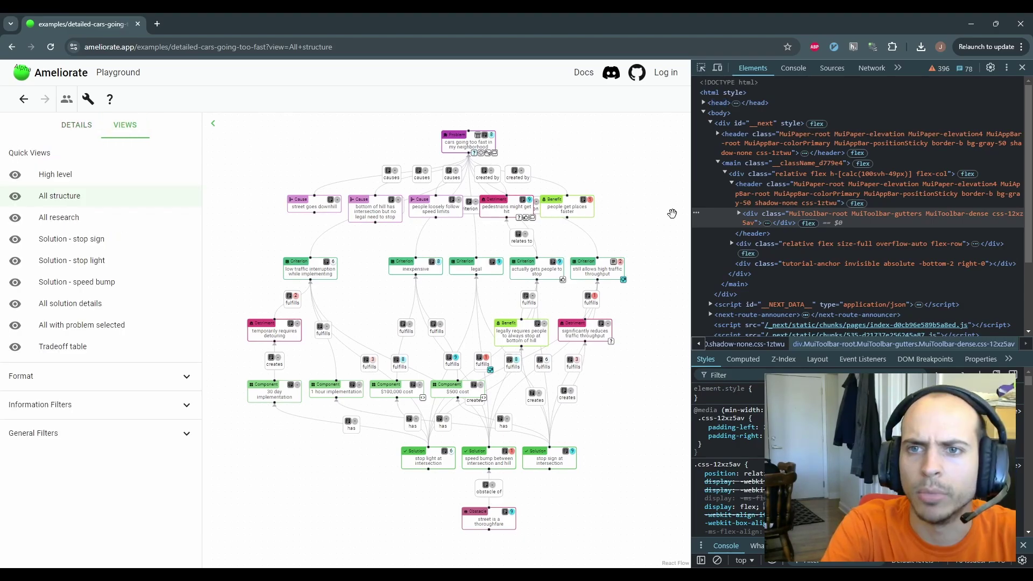
# Widen and narrow the page to compare the separate and combined pane layouts, and close the developer tools
pyautogui.moveTo(692, 215); pyautogui.dragTo(820, 227)
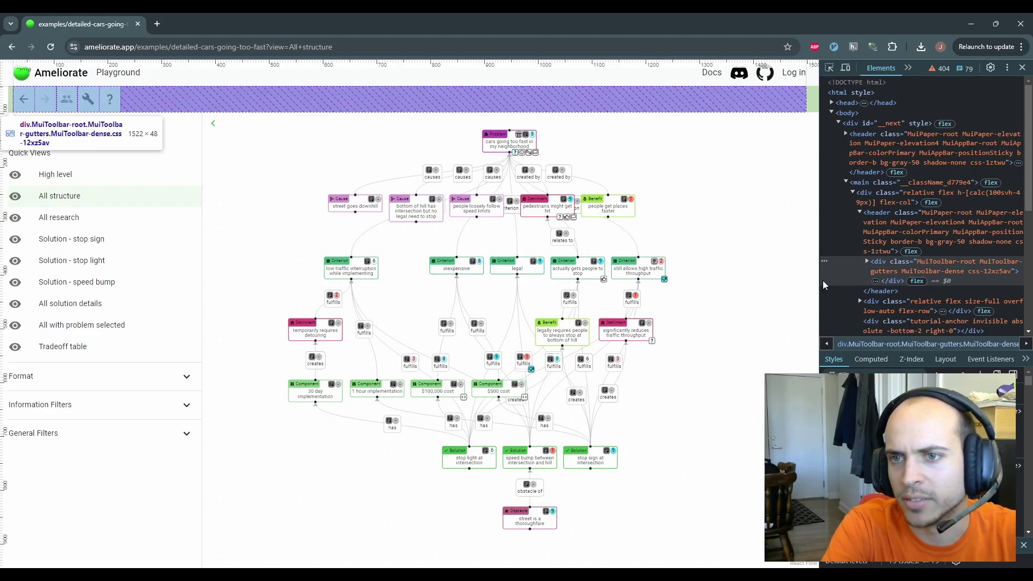
pyautogui.moveTo(818, 283); pyautogui.dragTo(898, 285)
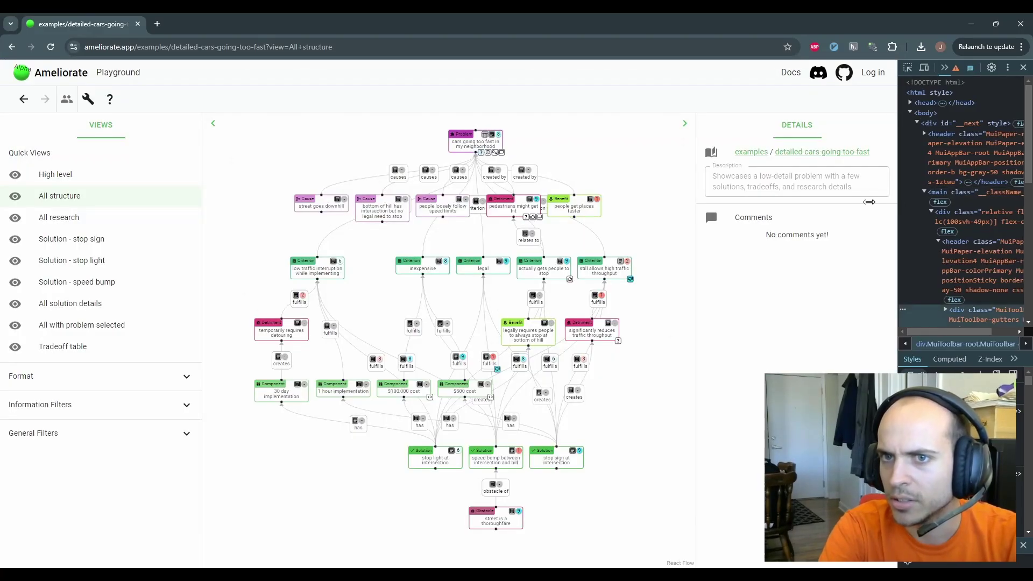
pyautogui.moveTo(898, 205); pyautogui.dragTo(677, 205)
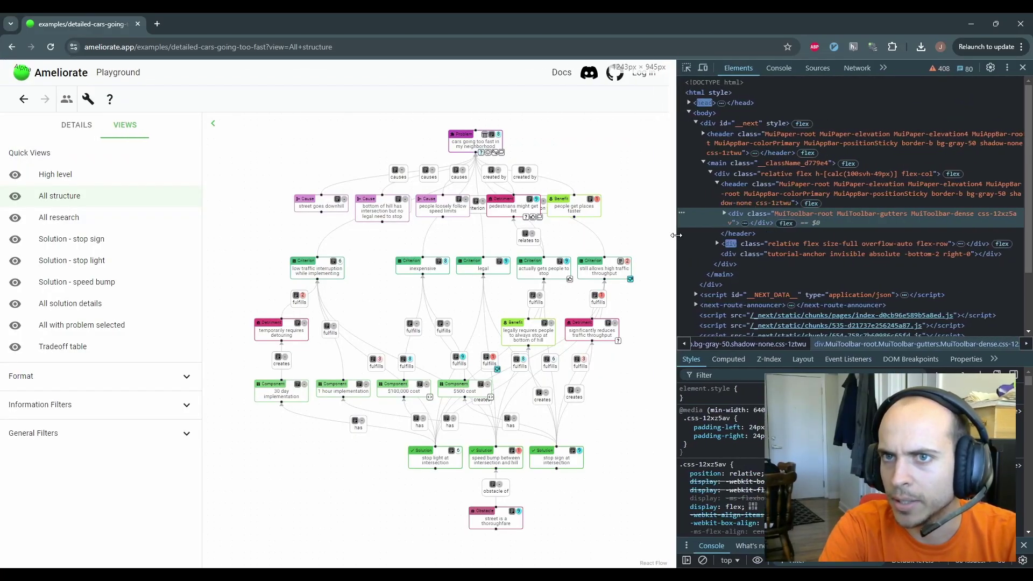
pyautogui.click(1022, 69)
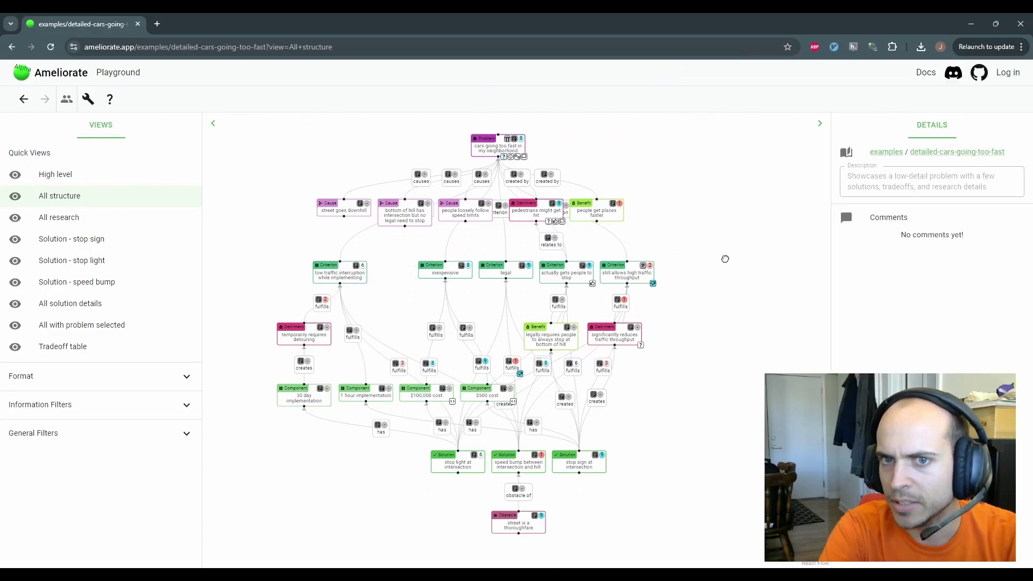